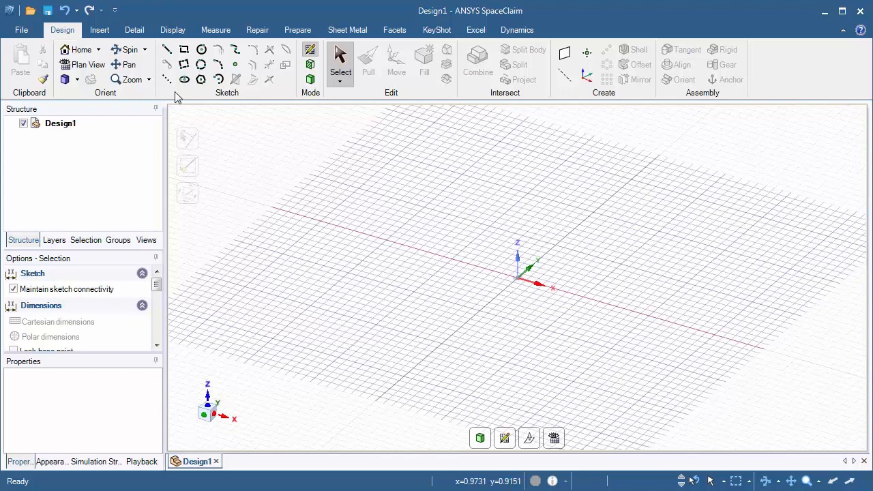
Open the Bottle.stl mesh file with the file type filter set to All Files
left_click(21, 31)
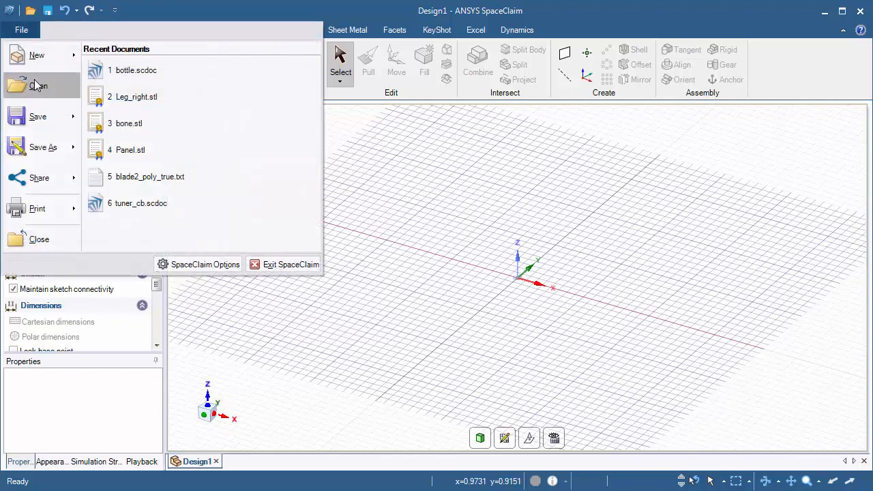
left_click(37, 84)
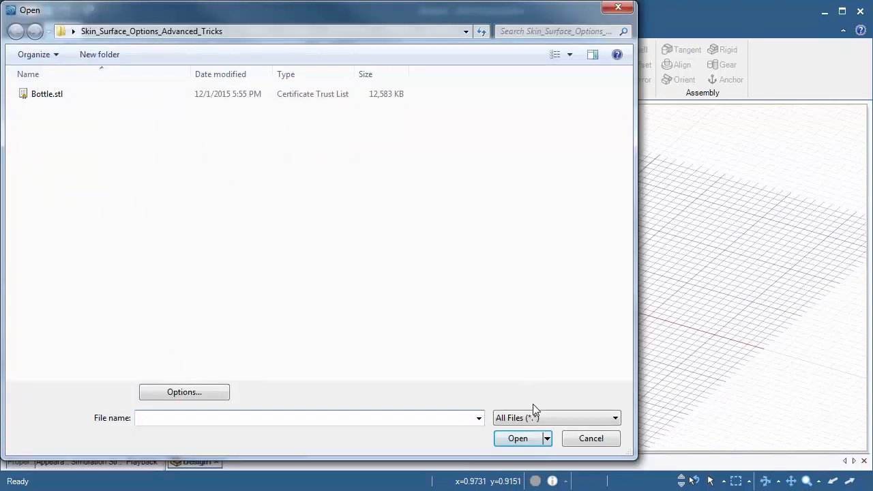
left_click(536, 418)
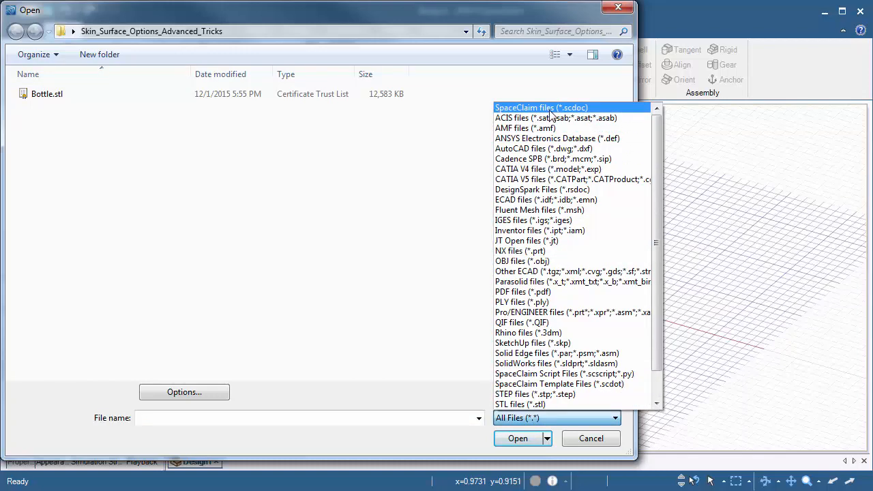
scroll(559, 246, "down", 1)
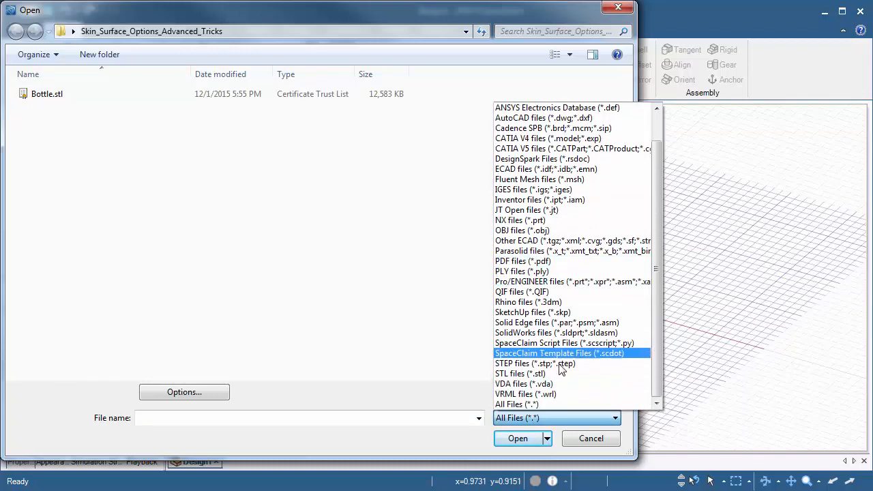
left_click(571, 404)
double_click(37, 95)
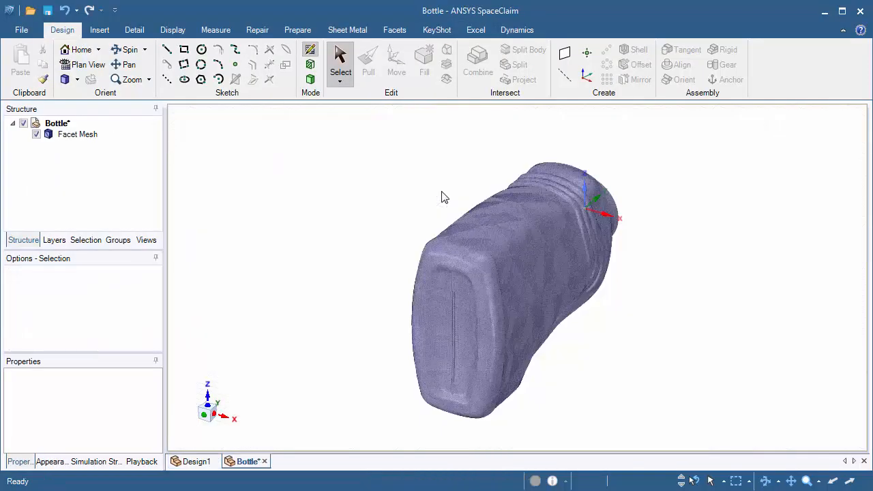
Examine the bottle's facet mesh from several sides, including the neck, the handle and the base
middle_click_drag(696, 258, 623, 273)
scroll(594, 332, "up", 5)
middle_click_drag(594, 331, 532, 247)
scroll(533, 273, "up", 3)
middle_click_drag(532, 287, 539, 408)
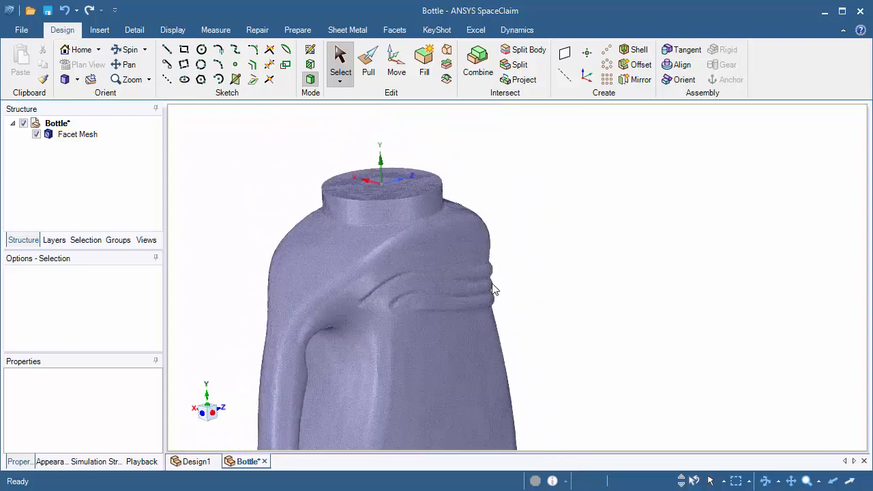
mouse_move(418, 206)
middle_mouse_down()
mouse_move(328, 189)
mouse_move(414, 206)
mouse_move(416, 198)
middle_mouse_up()
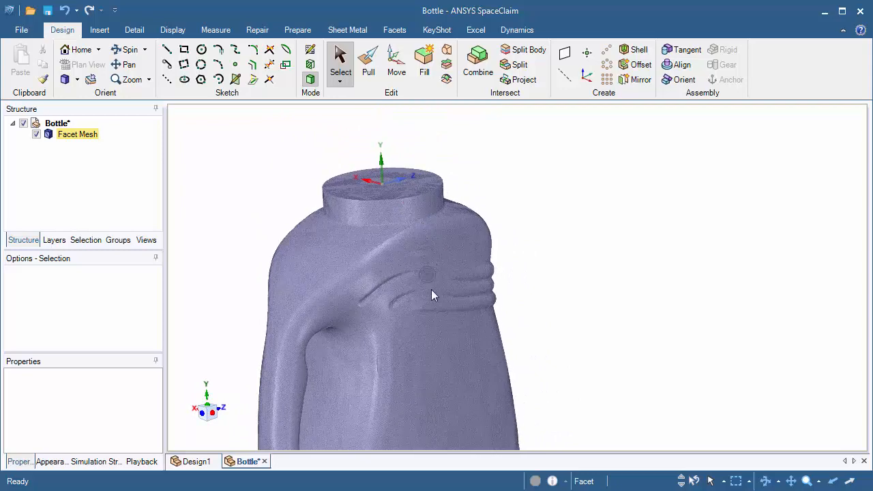
middle_click_drag(431, 289, 421, 140, "shift")
middle_click_drag(436, 229, 359, 213)
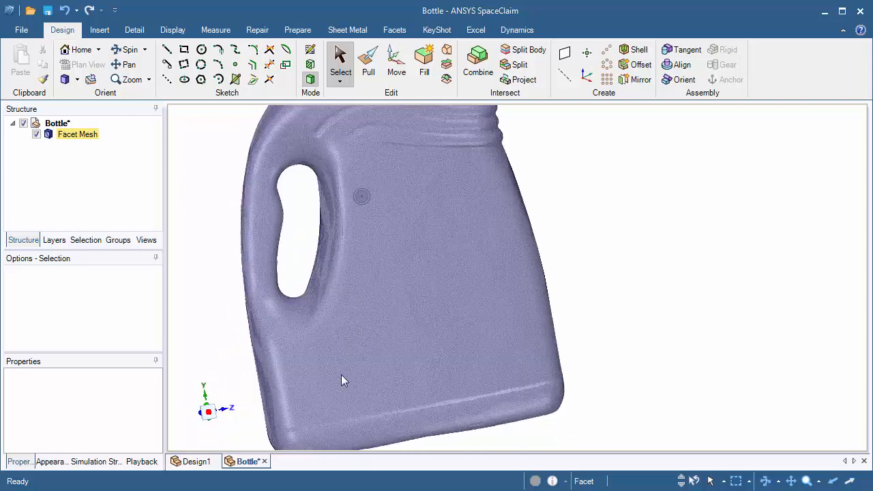
middle_click_drag(411, 283, 483, 301)
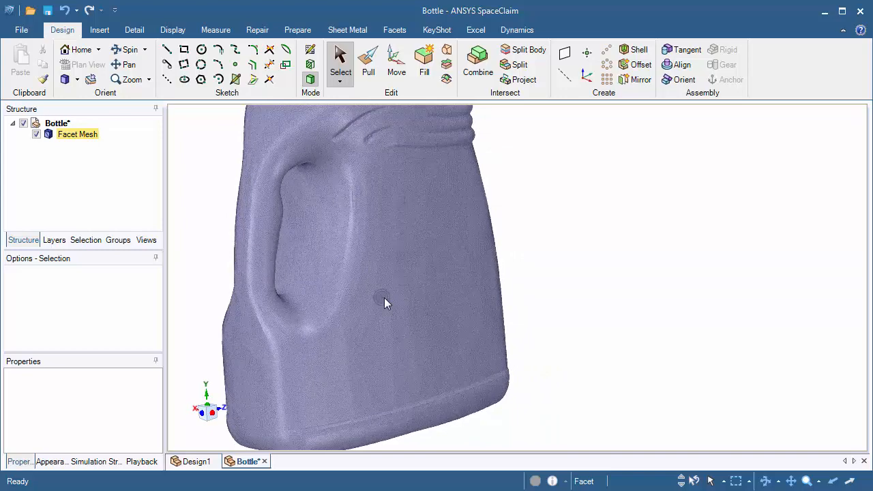
Start a Skin Surface boundary at the lower end of the bottle handle, placing control points across its near side
left_click(100, 30)
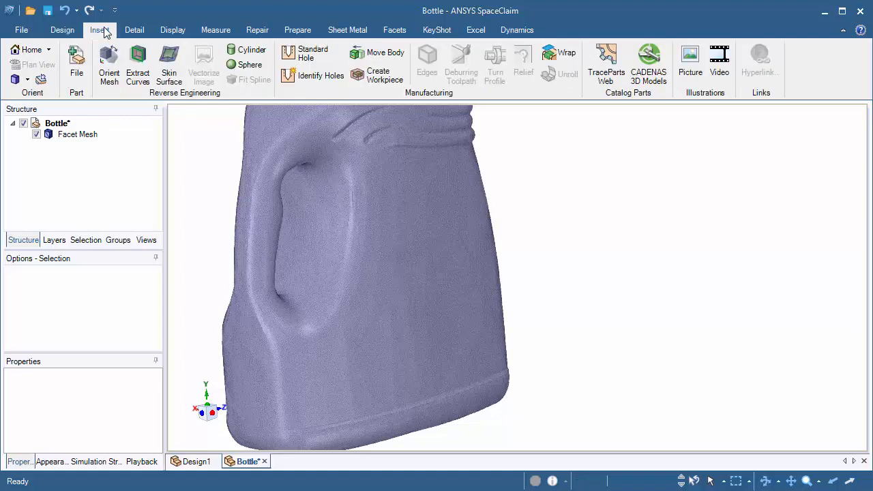
left_click(171, 61)
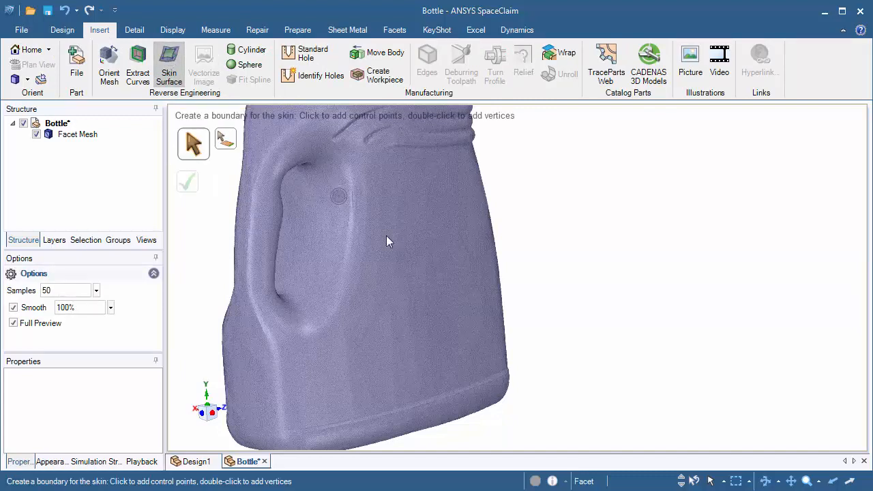
middle_click_drag(386, 255, 421, 261, "shift")
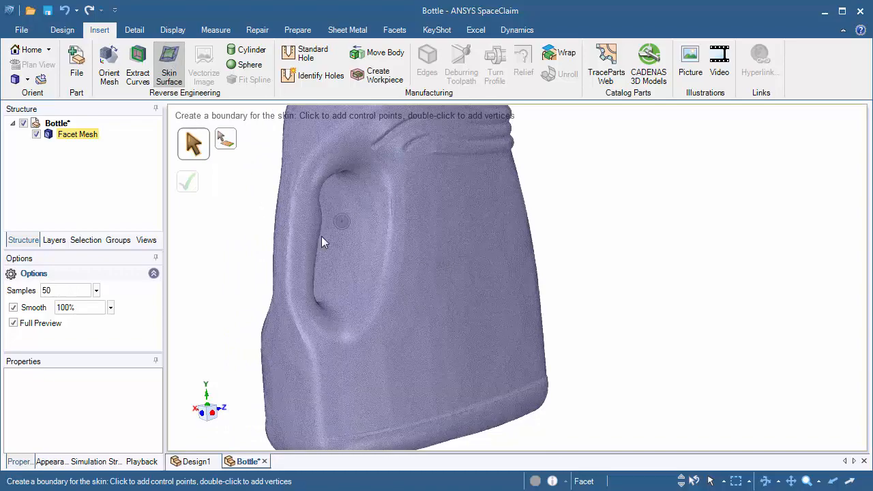
scroll(296, 311, "up", 5)
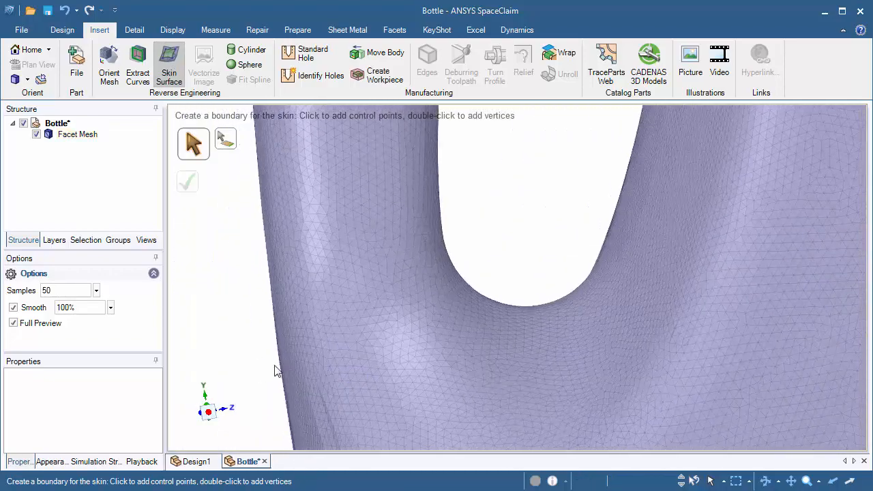
left_click(398, 286)
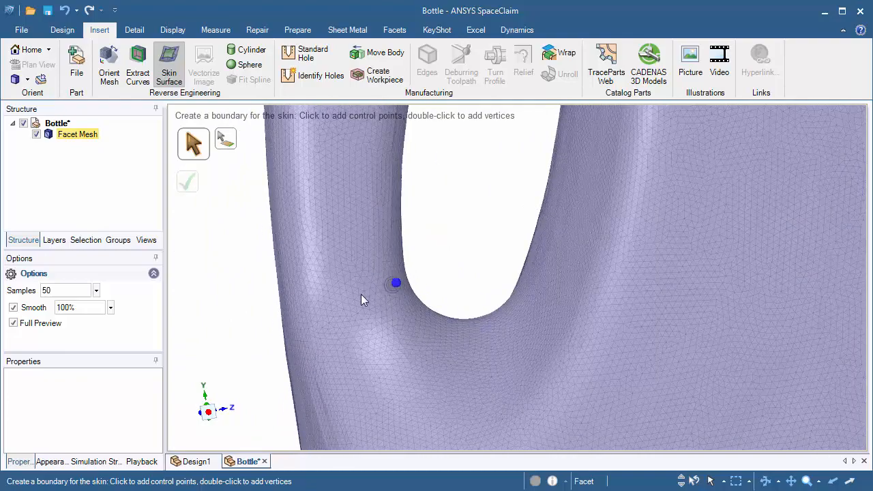
left_click(306, 302)
middle_click_drag(307, 302, 410, 346)
left_click(244, 298)
Continue the boundary around the rest of the handle's lower end and close the loop at its starting point
middle_click_drag(409, 346, 525, 372)
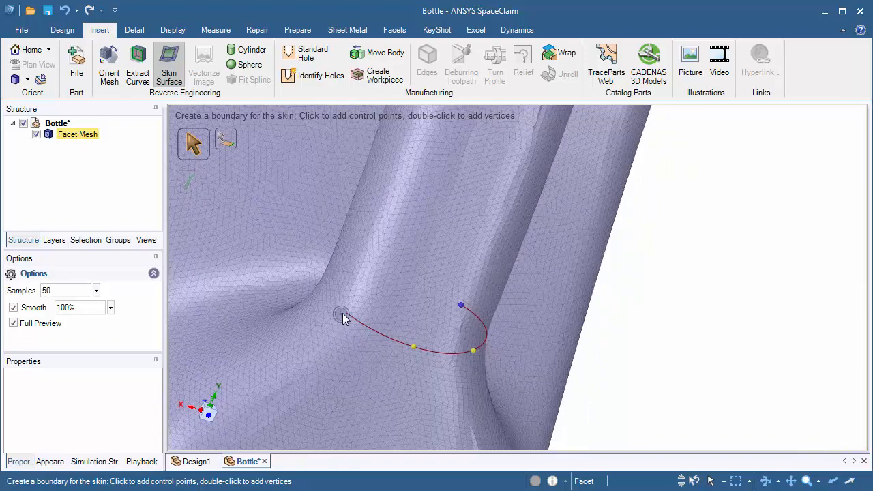
left_click(344, 318)
middle_click_drag(343, 318, 386, 325)
left_click(304, 281)
left_click(261, 231)
middle_click_drag(260, 231, 239, 280)
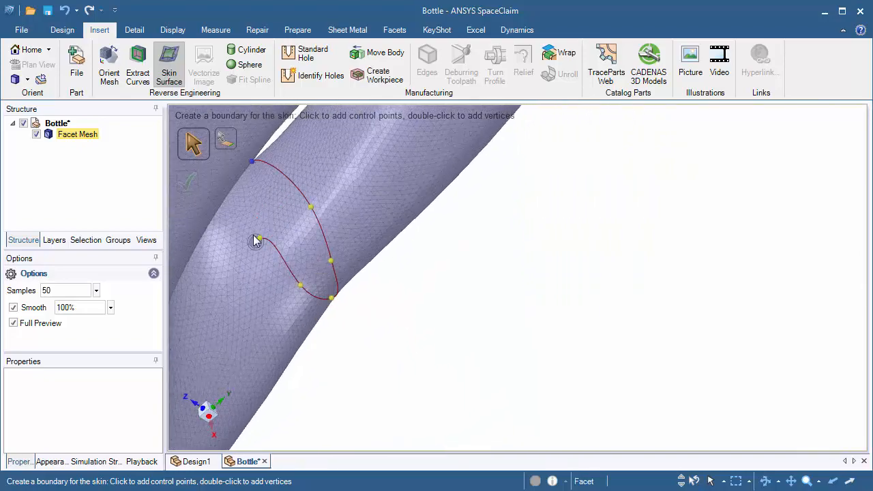
left_click(254, 165)
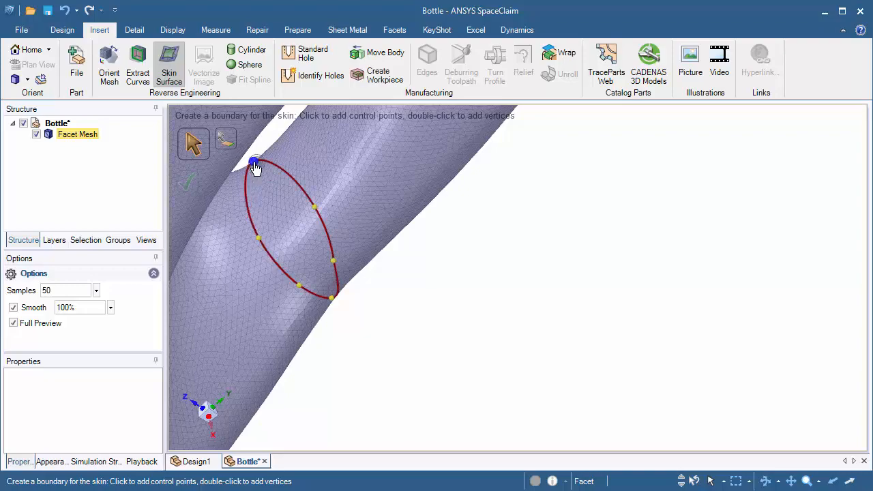
Start a second skin boundary at the handle's upper end, placing control points from the inner edge to the outer edge
scroll(315, 229, "down", 3)
middle_click_drag(327, 171, 336, 268, "ctrl")
middle_click_drag(336, 268, 170, 182)
middle_click_drag(386, 178, 411, 333, "ctrl")
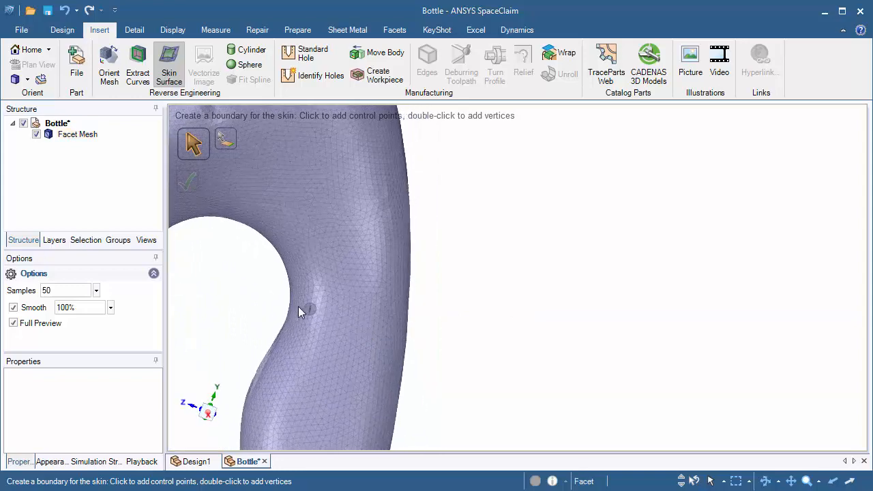
left_click(300, 308)
left_click(341, 317)
left_click(400, 321)
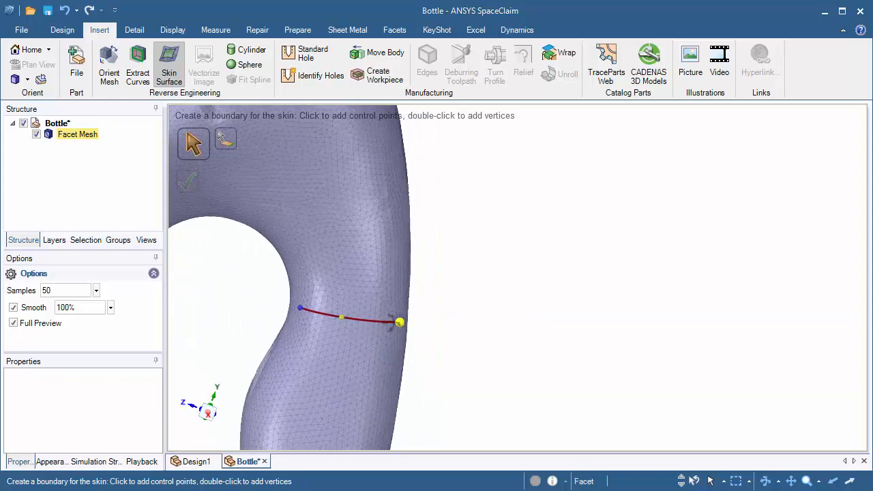
Carry the second boundary around the handle's upper end and close the loop at its starting point
middle_click_drag(400, 322, 174, 313)
left_click(454, 318)
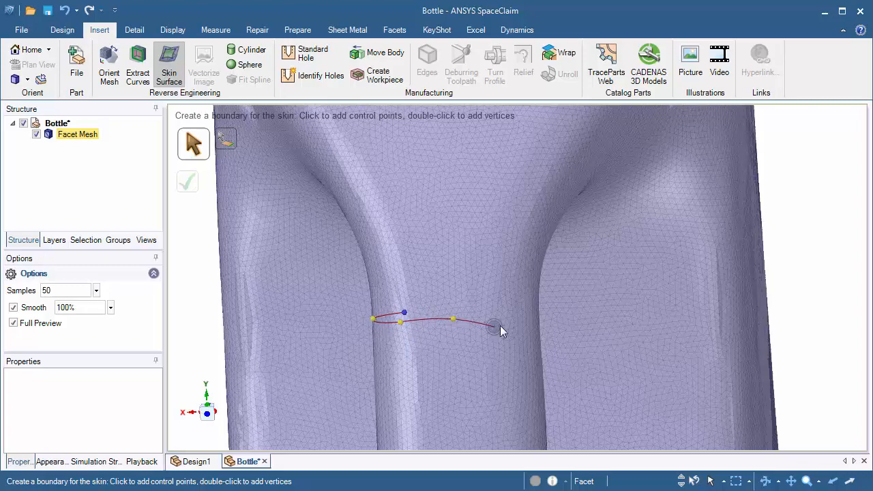
mouse_move(513, 309)
middle_mouse_down()
mouse_move(526, 310)
mouse_move(388, 320)
middle_mouse_up()
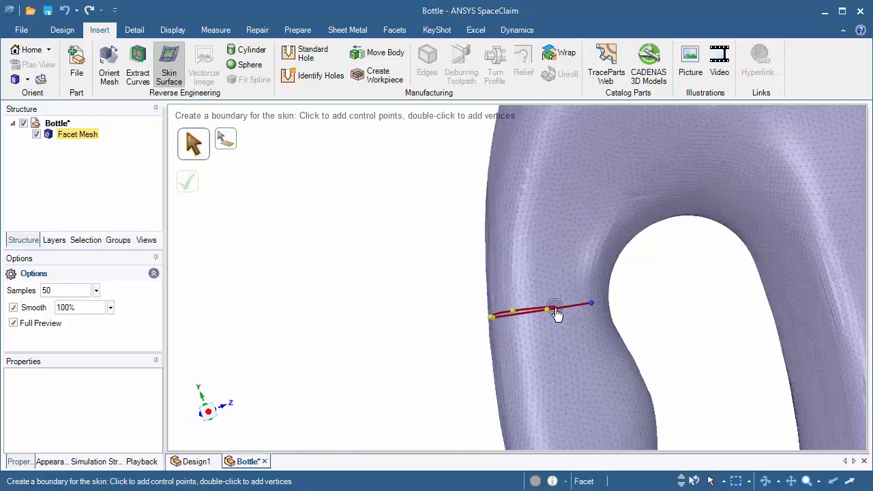
middle_click_drag(536, 316, 539, 337)
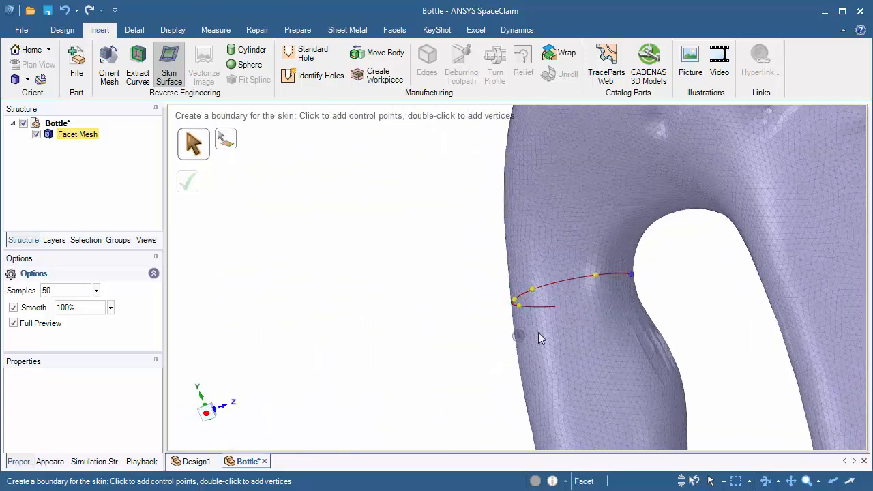
left_click(615, 292)
left_click(632, 275)
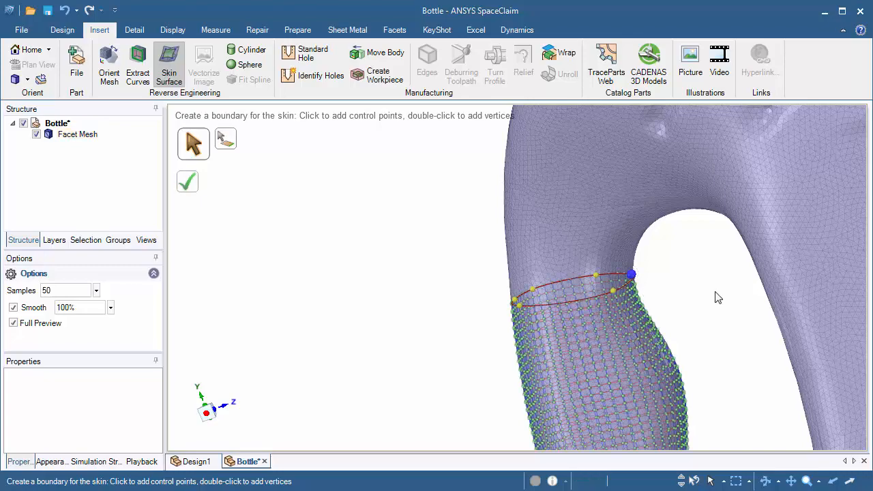
Turn off Full Preview to examine the reduced sample grid on the handle, and turn it back on
middle_click_drag(716, 296, 598, 179)
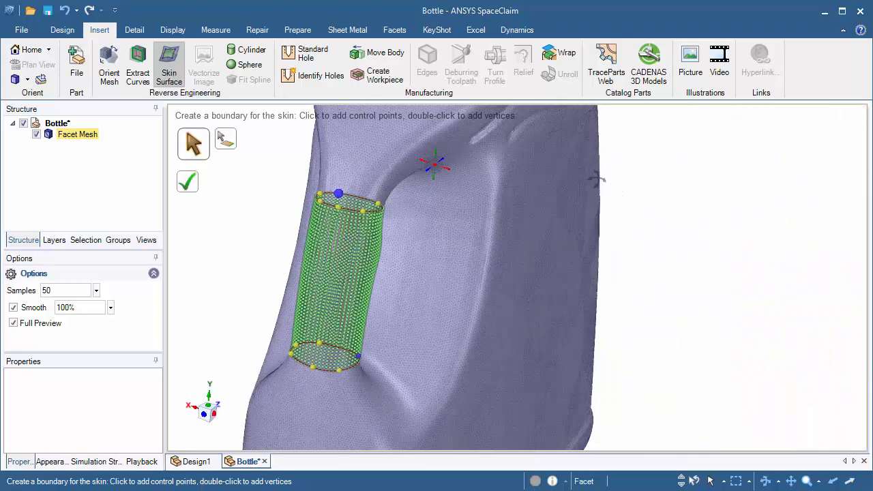
left_click(21, 327)
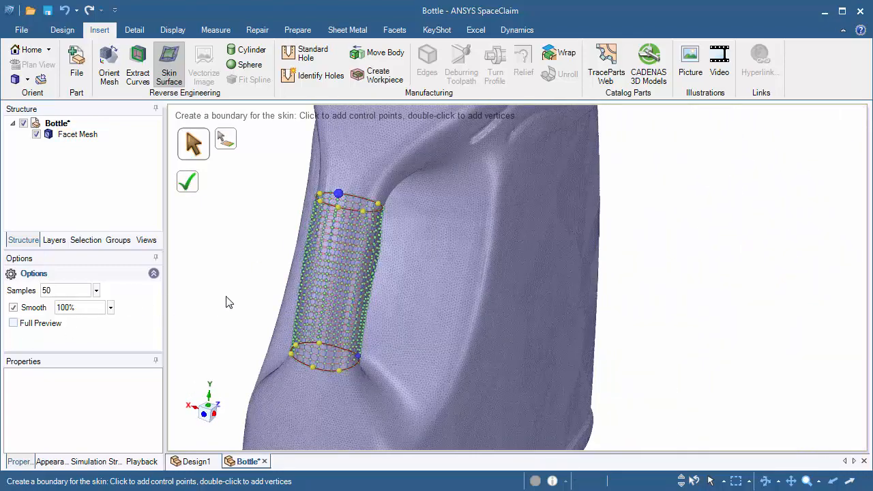
scroll(251, 290, "up", 3)
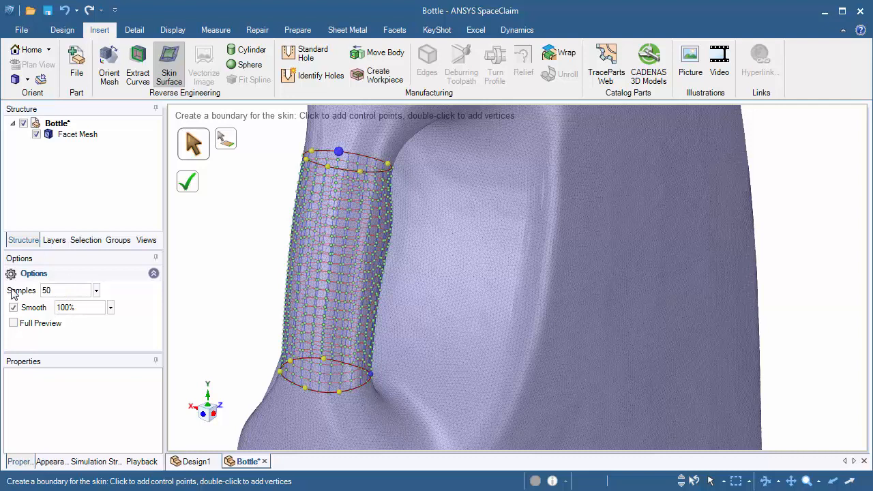
left_click(96, 292)
scroll(216, 285, "up", 2)
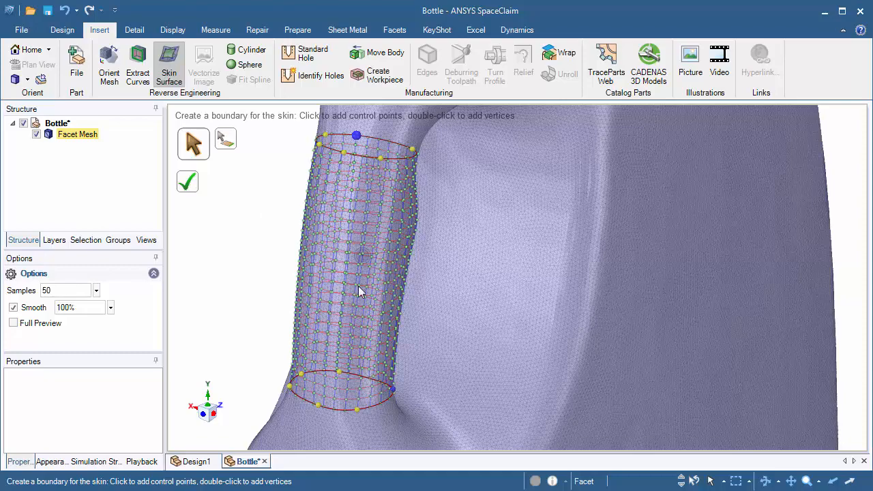
mouse_move(335, 316)
middle_mouse_down()
mouse_move(332, 302)
mouse_move(330, 313)
middle_mouse_up()
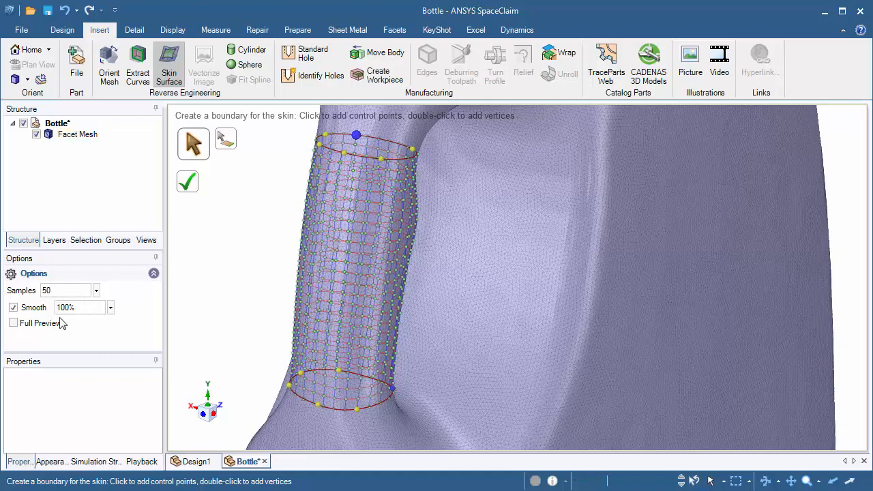
left_click(13, 325)
Set the skin surface's Samples to 10 and examine the coarse grid along the handle
left_click_drag(67, 290, 48, 290)
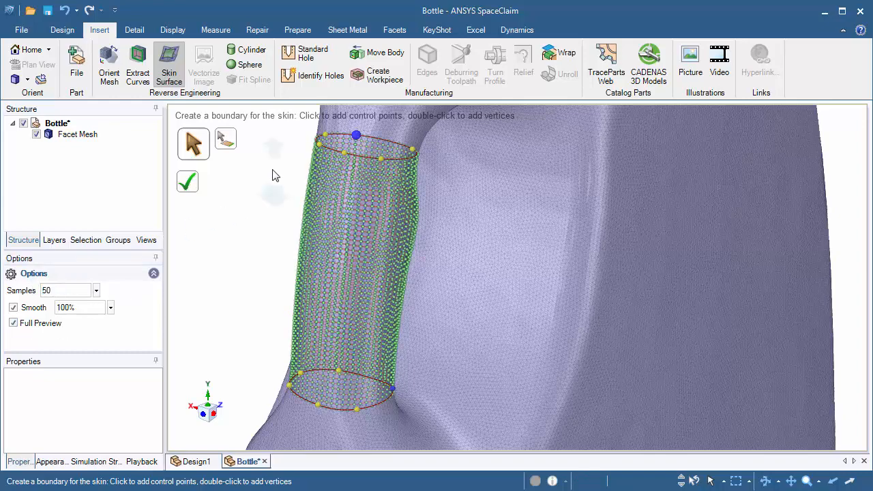
middle_click_drag(271, 195, 227, 220)
left_click(57, 292)
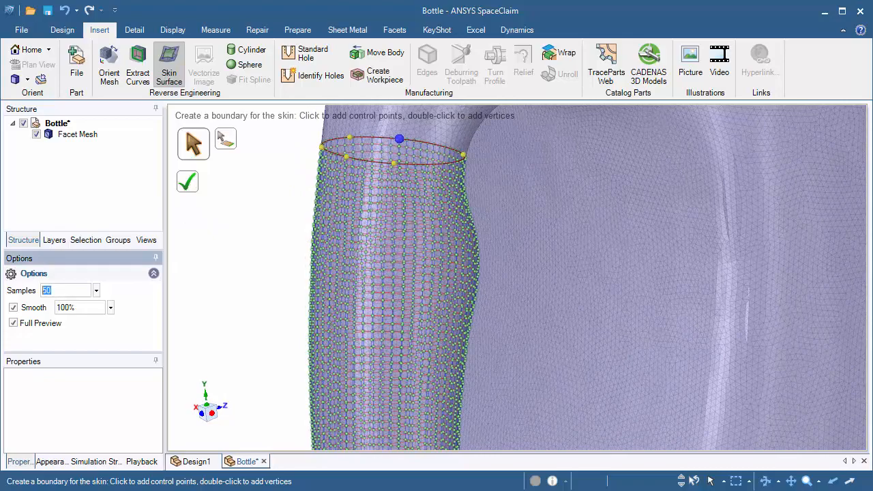
type("10")
key("Tab")
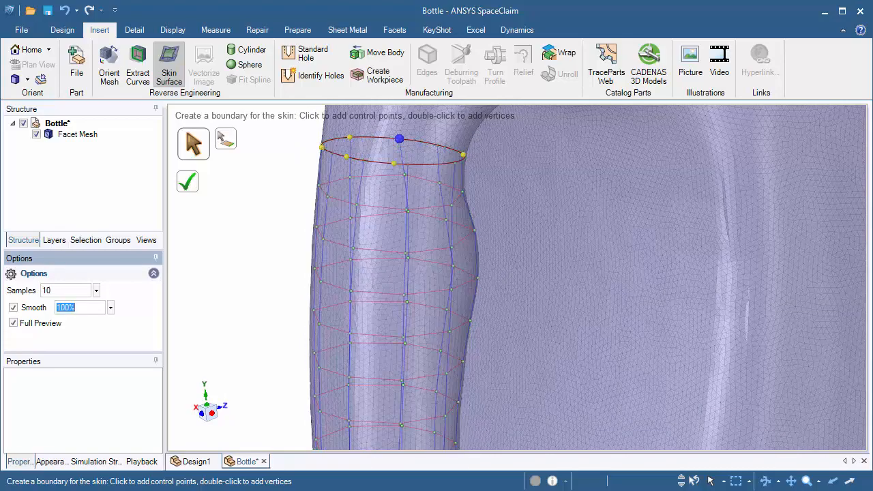
scroll(296, 267, "down", 3)
left_click_drag(313, 204, 212, 180)
middle_click_drag(213, 180, 333, 212)
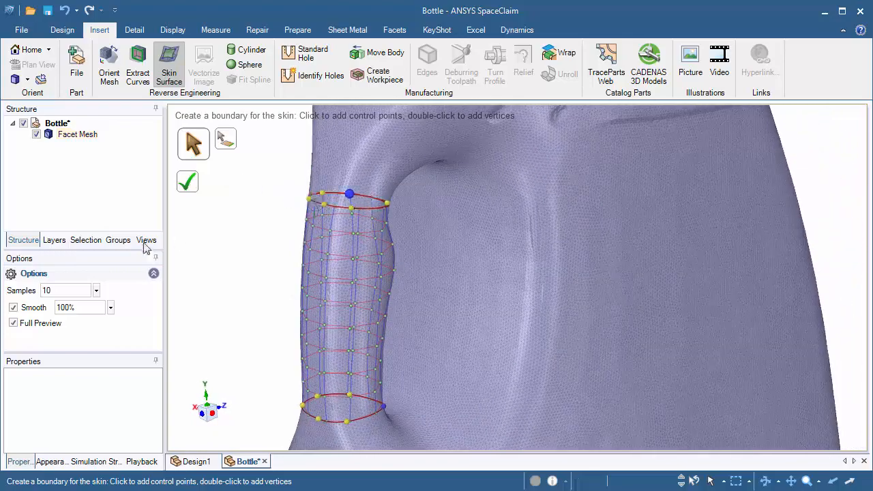
Set the skin surface's Samples to 100 and inspect the dense grid on the handle
left_click(71, 291)
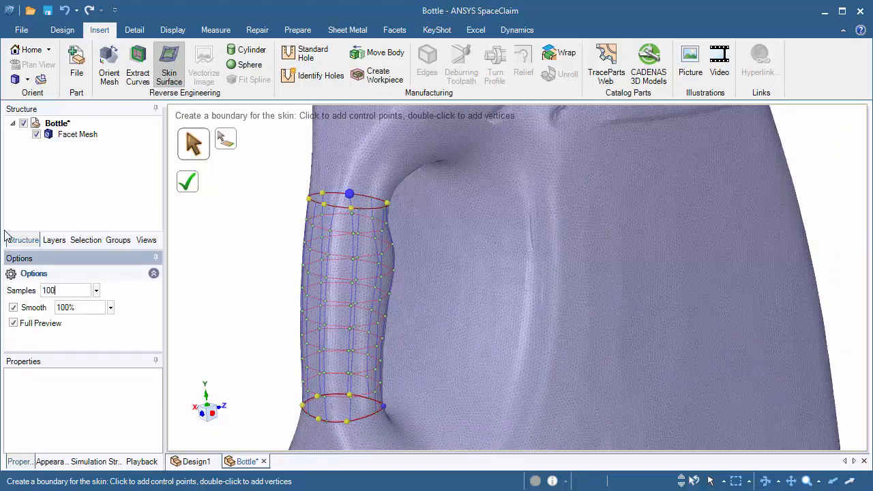
key("Tab")
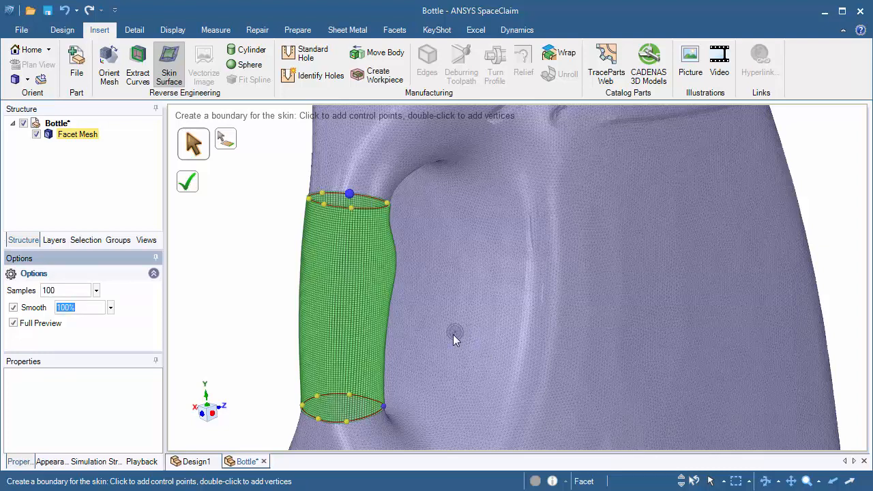
middle_click_drag(253, 307, 232, 298)
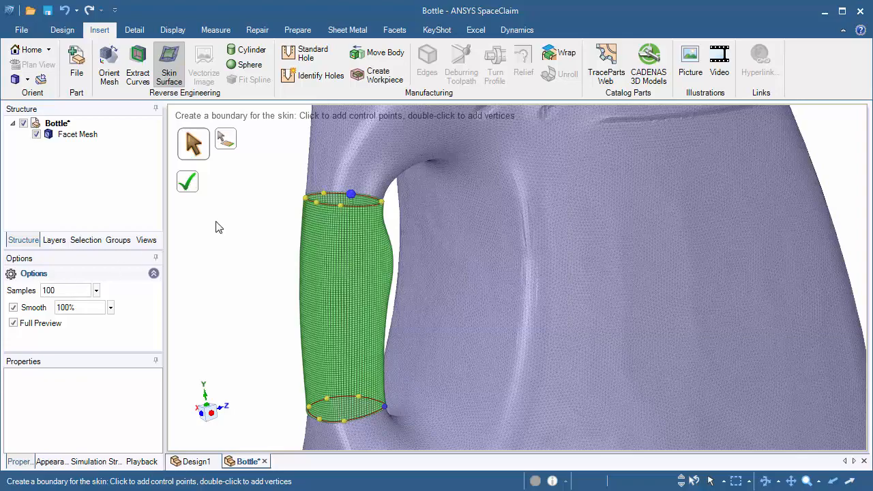
Try moving a control point slightly upward on the handle's upper boundary, then undo the move
middle_click_drag(288, 200, 325, 335, "ctrl")
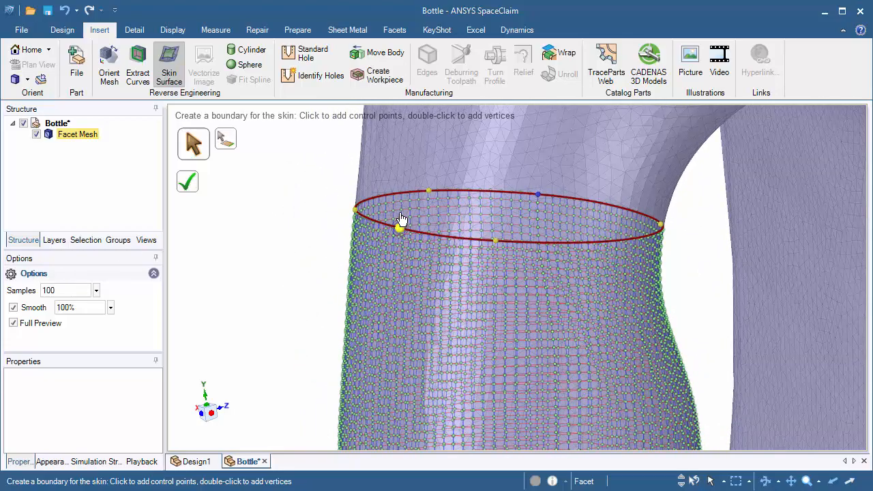
left_click_drag(401, 218, 400, 214)
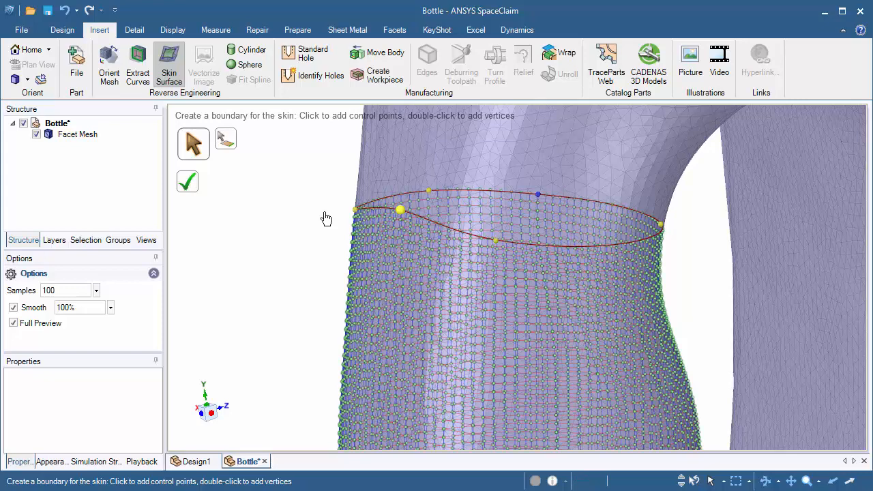
key("ctrl+z")
Set the skin surface's Samples to 10 and try moving the same upper-boundary control point downward
left_click(61, 289)
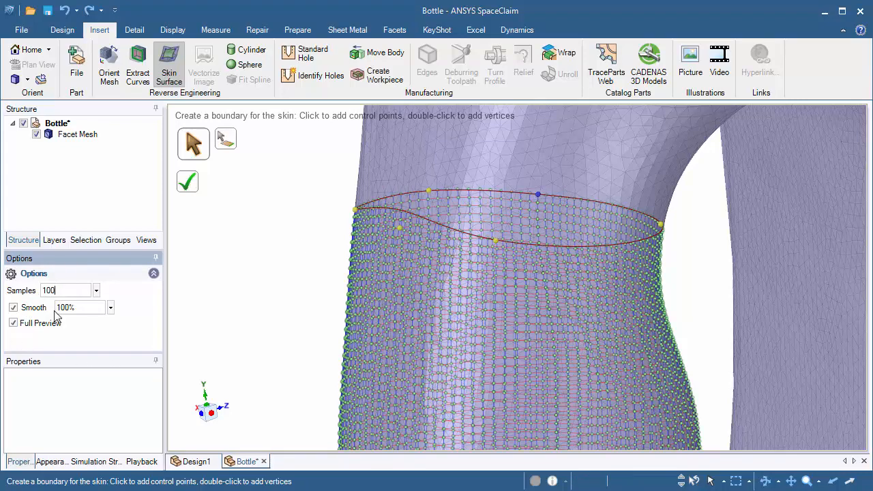
left_click(41, 326)
type("10")
key("Tab")
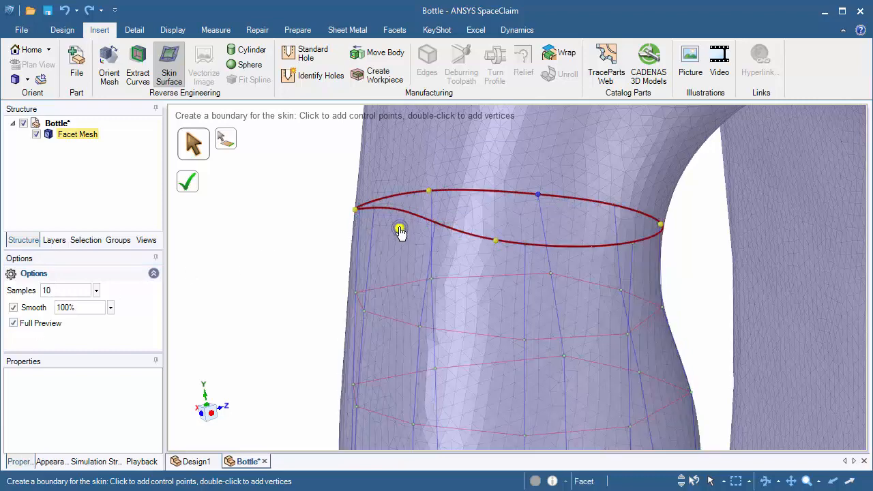
left_click_drag(401, 232, 413, 253)
key("Escape")
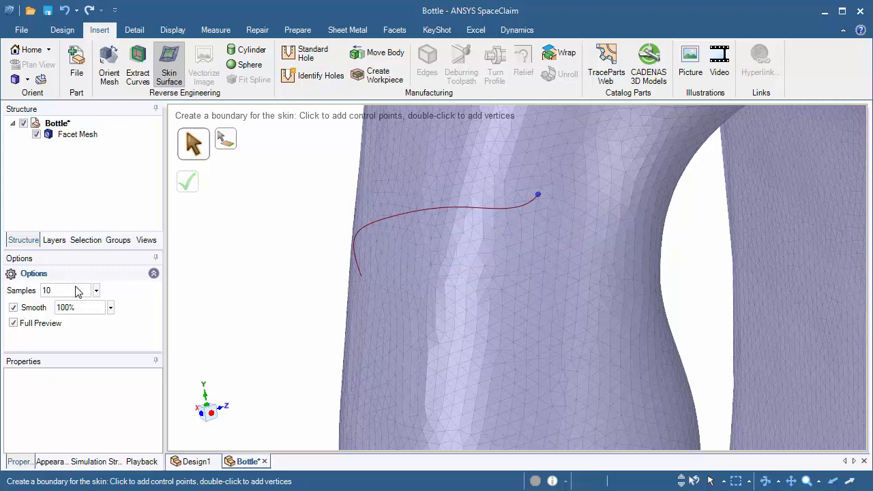
Set the skin surface's Samples to 30 and adjust the front control point so the upper boundary forms a smooth loop
left_click(77, 291)
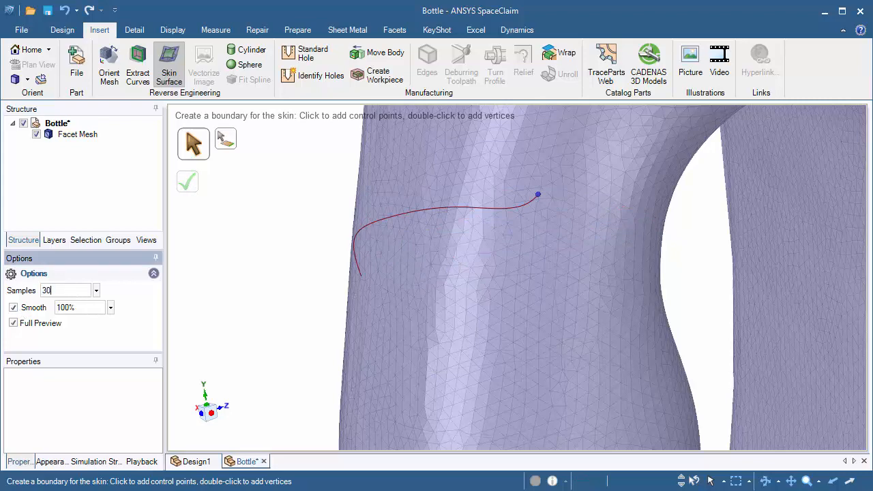
key("Tab")
left_click(238, 275)
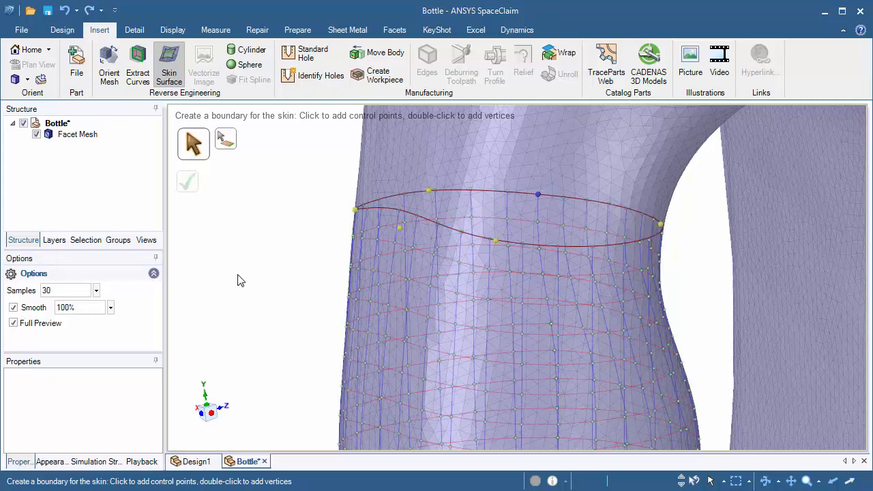
mouse_move(496, 243)
left_mouse_down()
mouse_move(496, 273)
mouse_move(491, 222)
mouse_move(495, 246)
left_mouse_up()
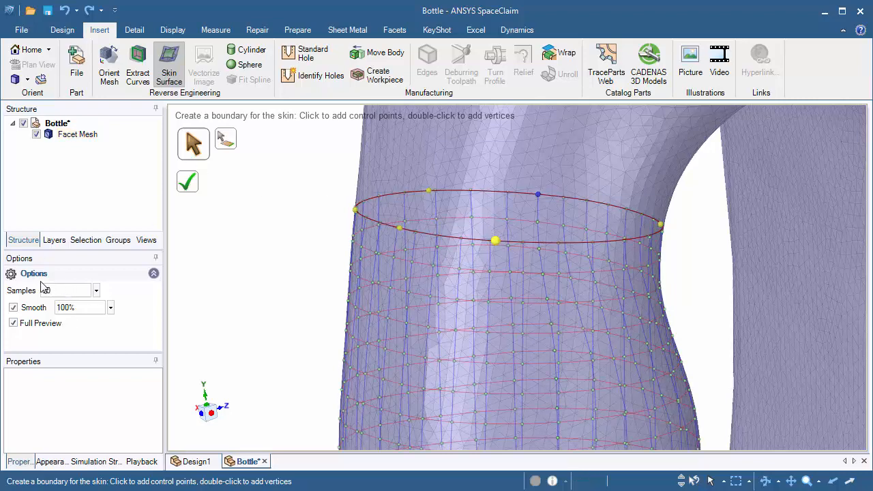
Switch Full Preview off and on again to compare the sample grid near the handle's upper boundary
left_click_drag(65, 290, 36, 285)
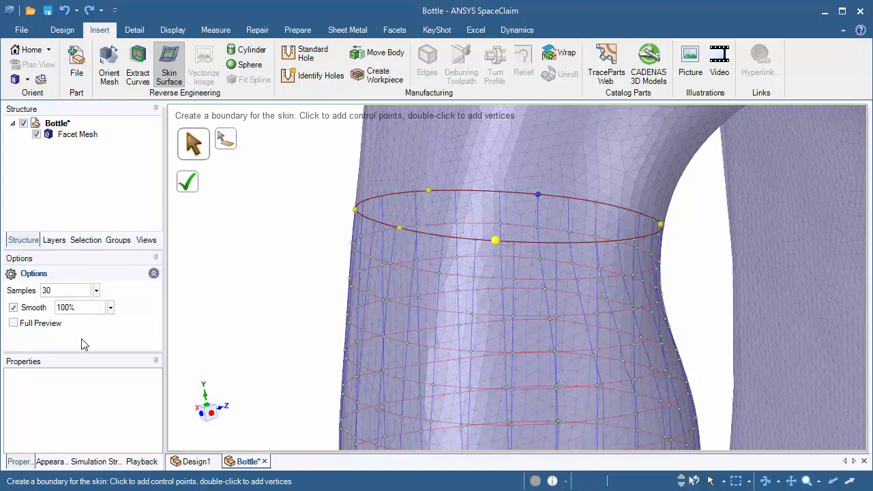
left_click(47, 329)
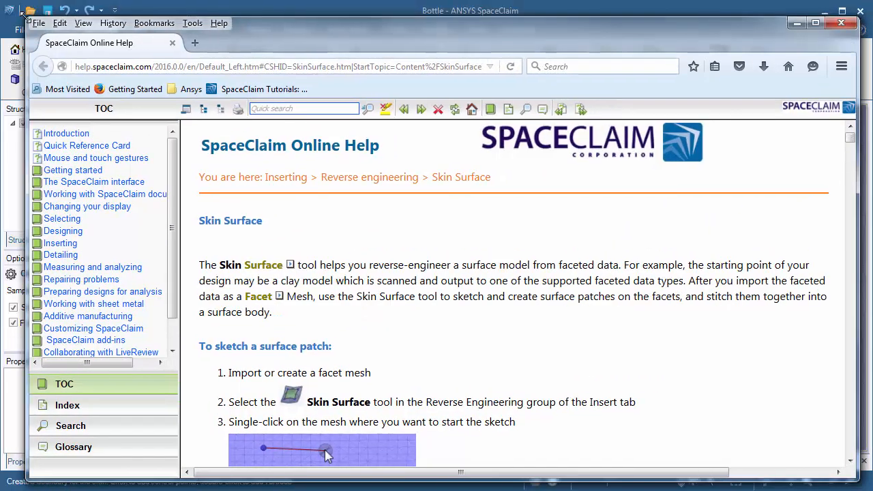
Read the Skin Surface topic in SpaceClaim Online Help, including its options table and Smooth comparison, and return to the bottle model
scroll(350, 265, "down", 10)
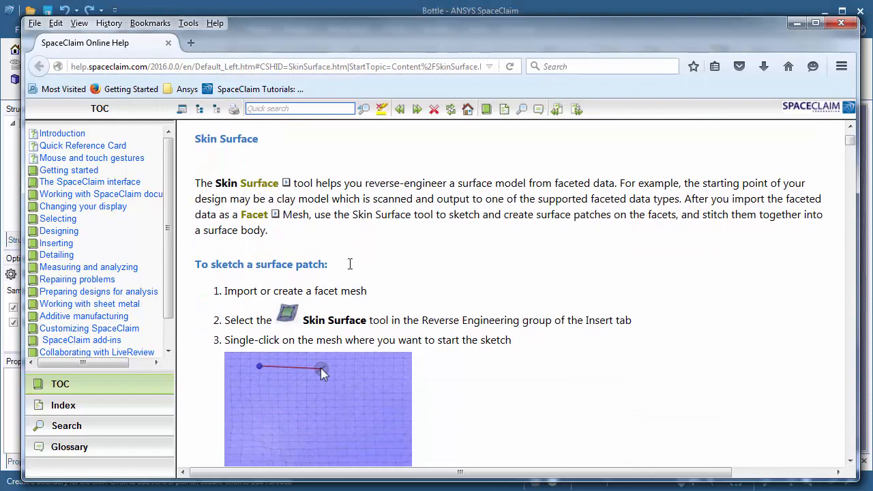
scroll(350, 264, "down", 20)
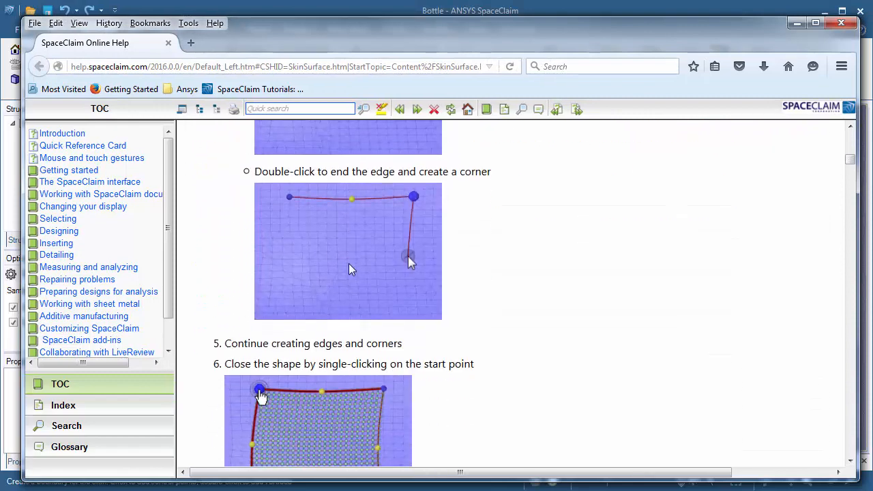
scroll(350, 265, "up", 6)
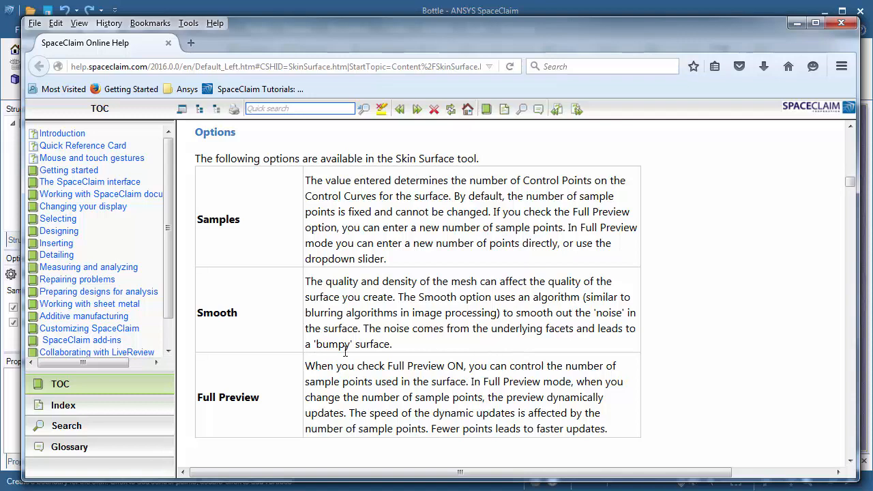
scroll(394, 378, "down", 12)
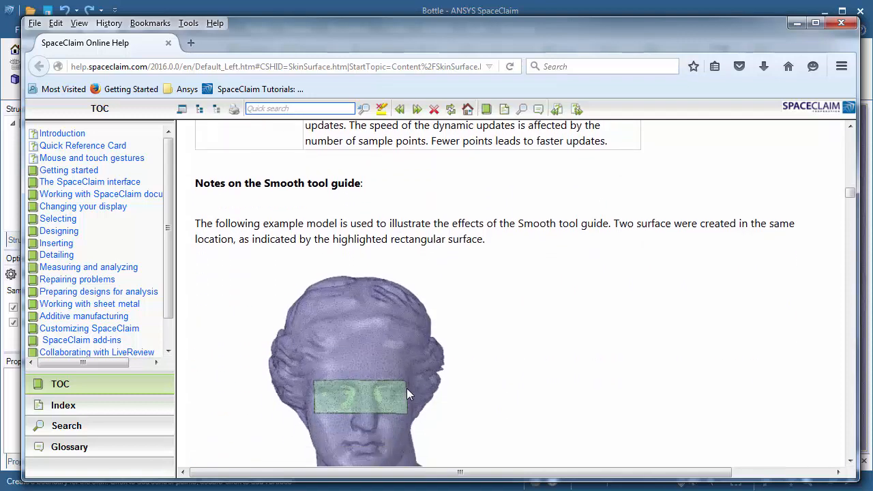
scroll(406, 388, "down", 3)
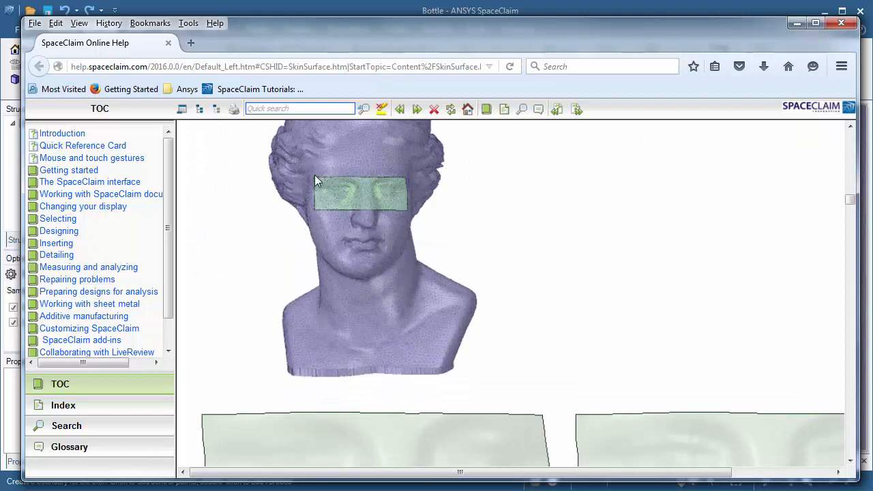
scroll(347, 303, "down", 9)
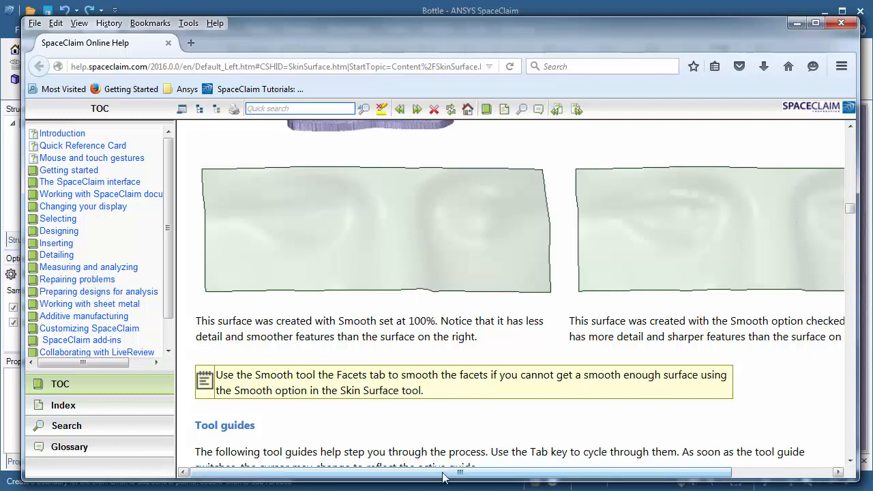
left_click_drag(445, 474, 516, 474)
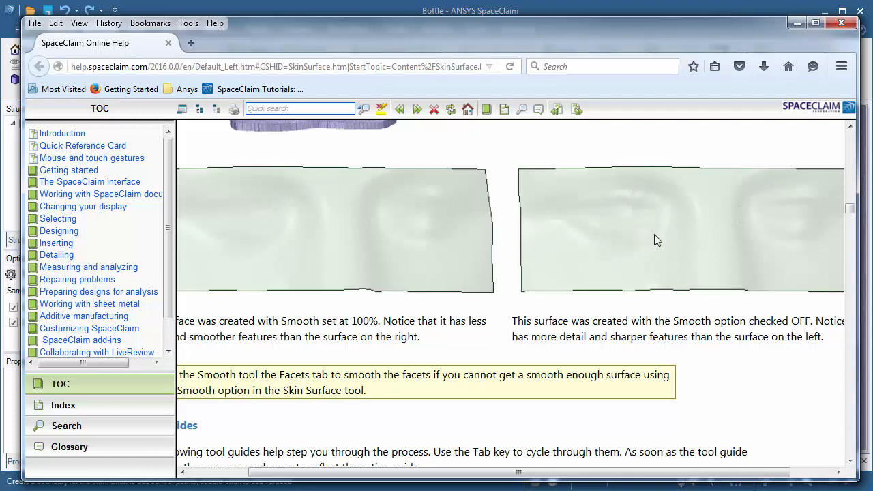
left_click(797, 26)
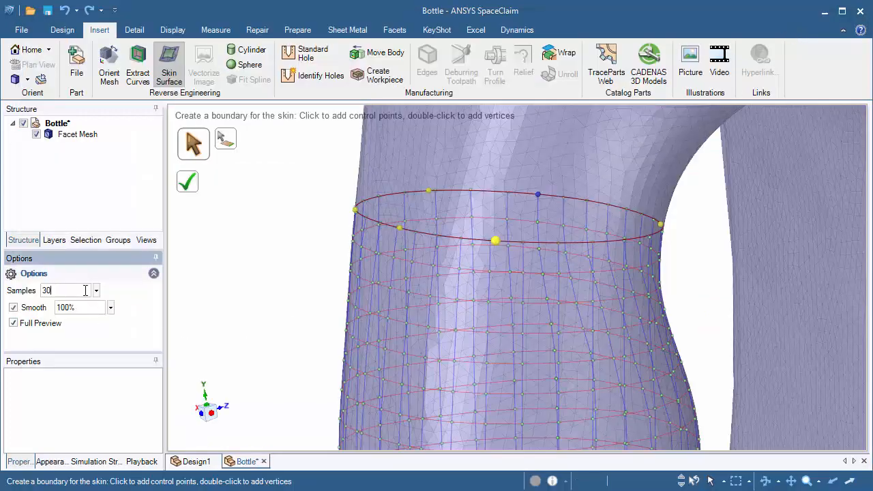
Toggle Full Preview to compare the reduced and full sample grids along the handle, leaving it on
middle_click_drag(277, 343, 279, 184, "ctrl")
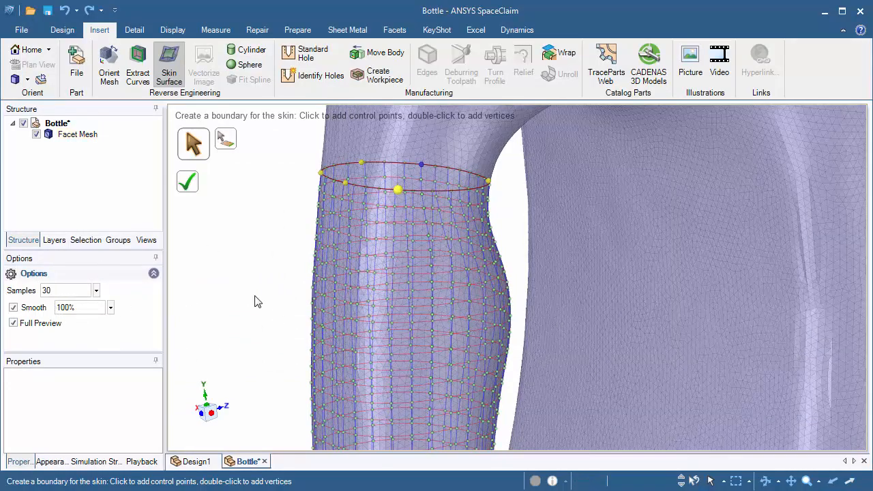
left_click(14, 323)
left_click(14, 324)
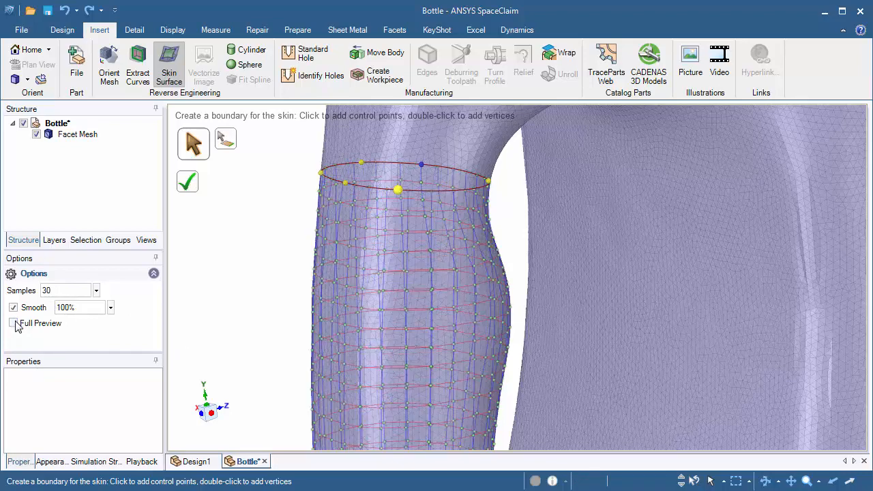
left_click(14, 323)
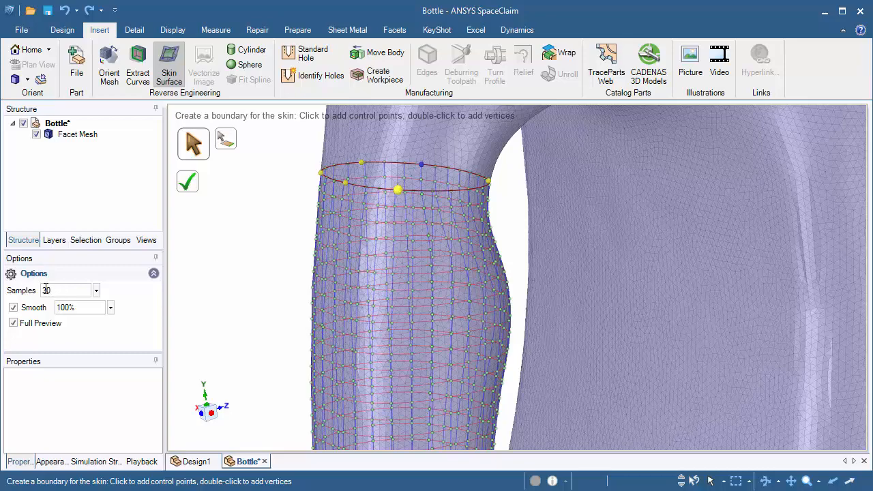
Complete the skin surface between the handle's two boundary loops with 30 samples and 100% smoothing
middle_click_drag(289, 362, 272, 208, "ctrl")
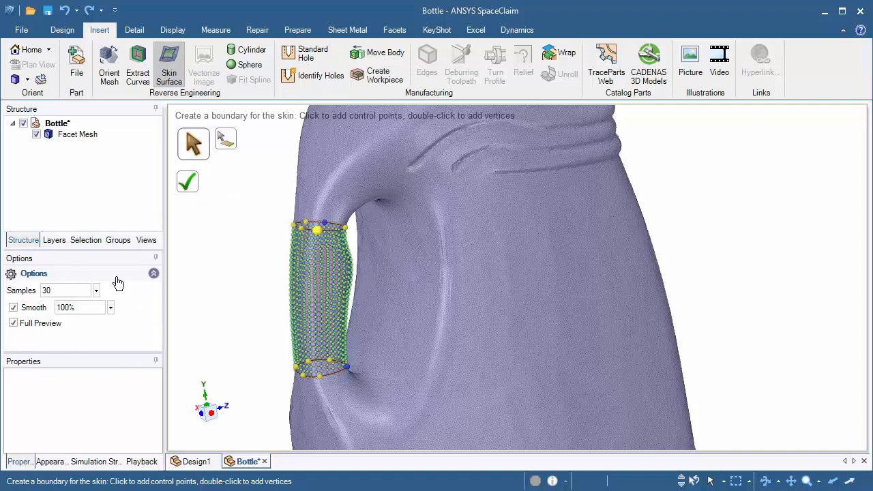
left_click(241, 345)
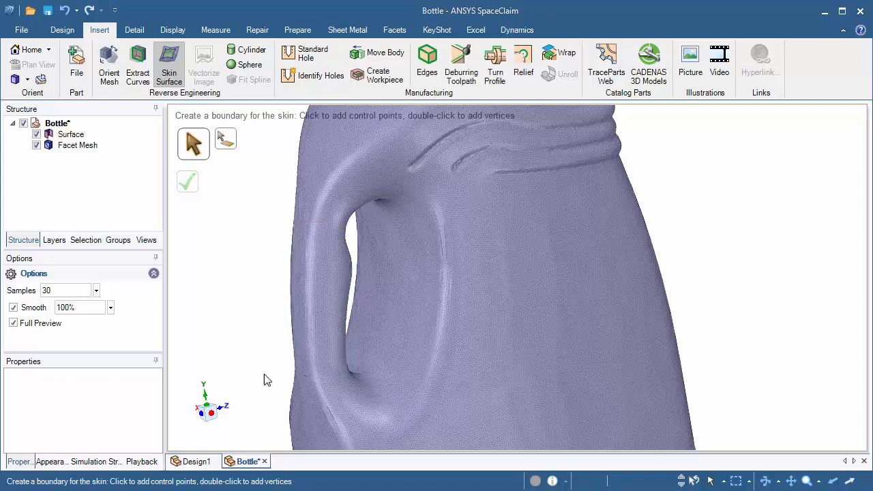
Start a new skin boundary on the bottle's large side face, at the lower corner beneath the handle
scroll(265, 345, "down", 5)
middle_click_drag(241, 244, 233, 210, "ctrl")
scroll(383, 313, "down", 1)
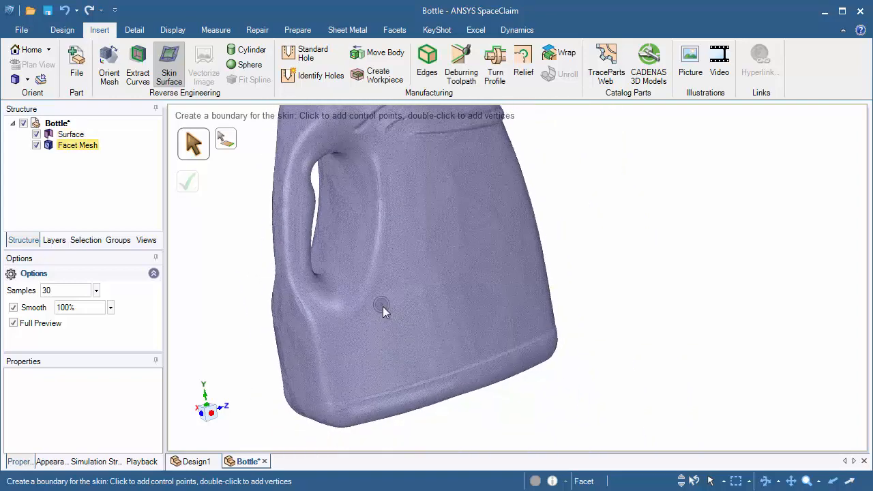
middle_click_drag(383, 307, 342, 357, "ctrl")
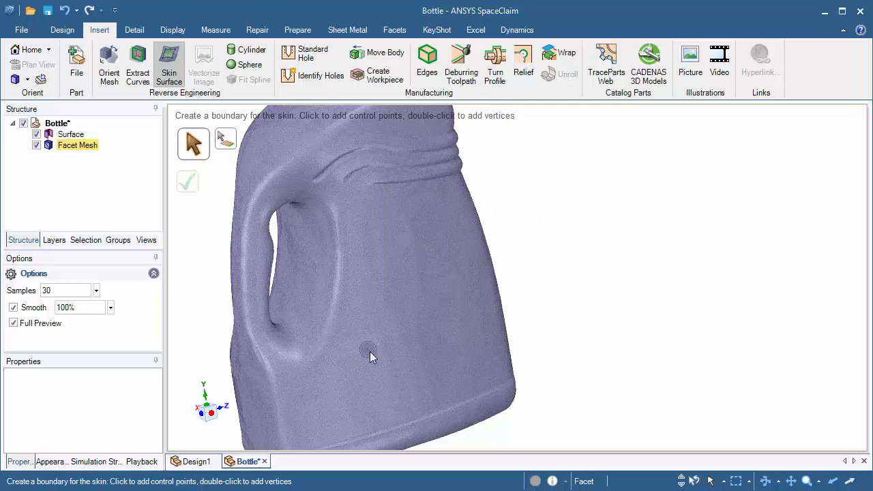
scroll(374, 342, "down", 3)
middle_click_drag(377, 323, 442, 232)
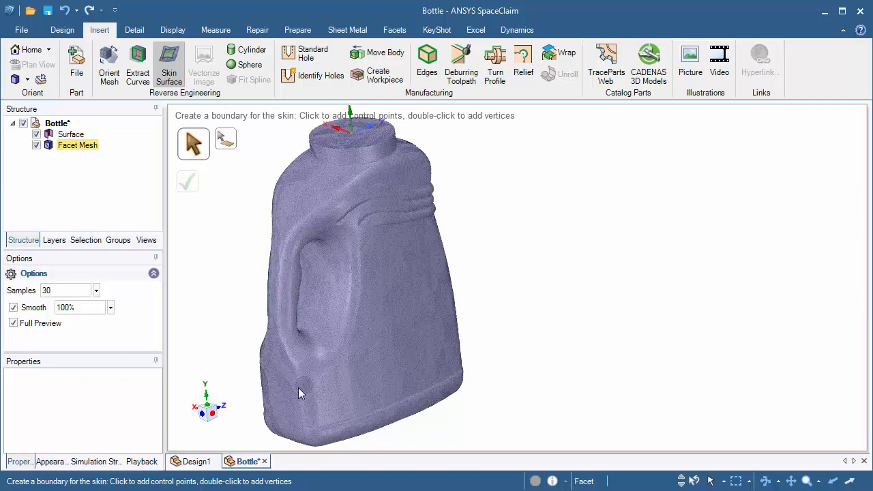
middle_click_drag(388, 311, 395, 300)
scroll(403, 369, "up", 3)
middle_click_drag(403, 369, 437, 299, "shift")
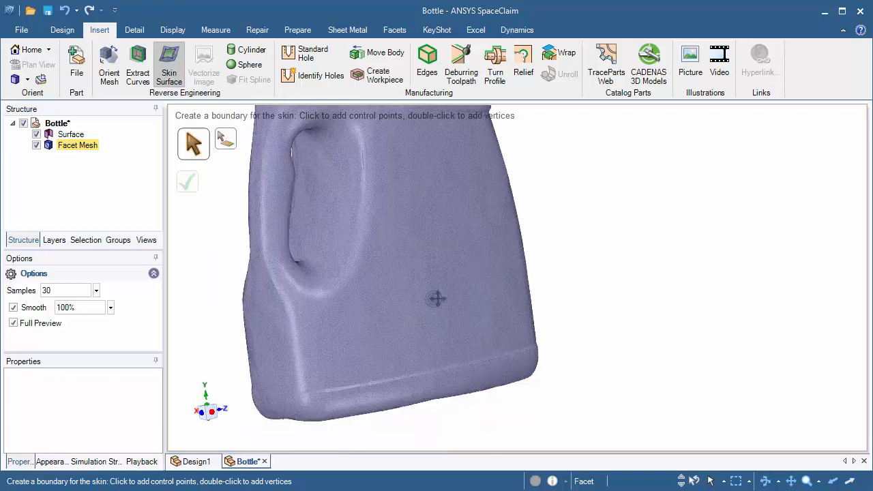
left_click(313, 386)
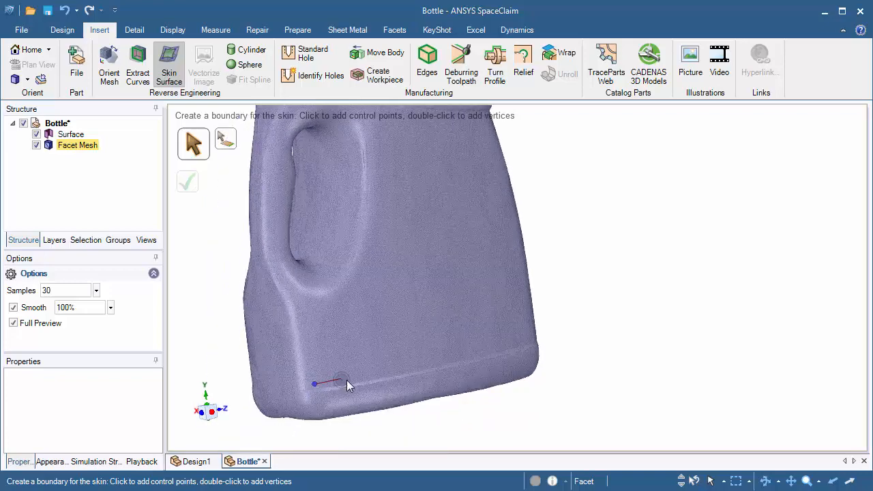
Draw the boundary's lower edge across the side face just above the base, ending it with a vertex at the opposite corner
middle_click_drag(449, 355, 399, 362)
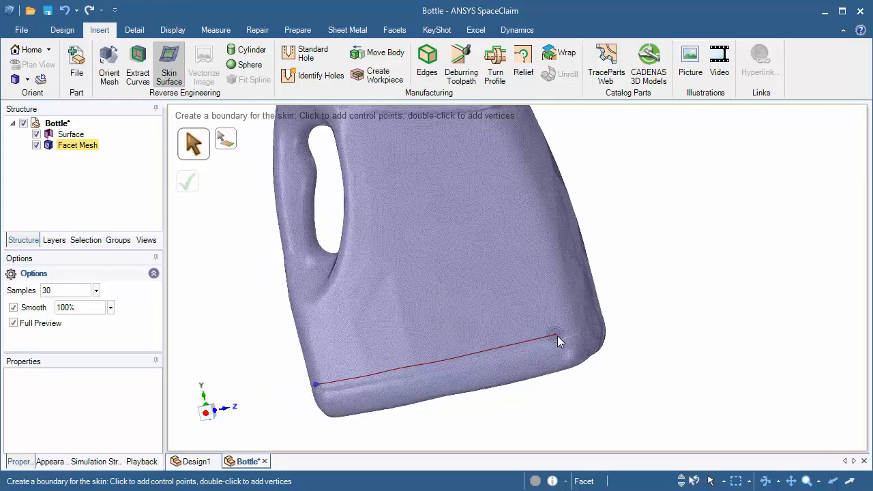
left_click(556, 335)
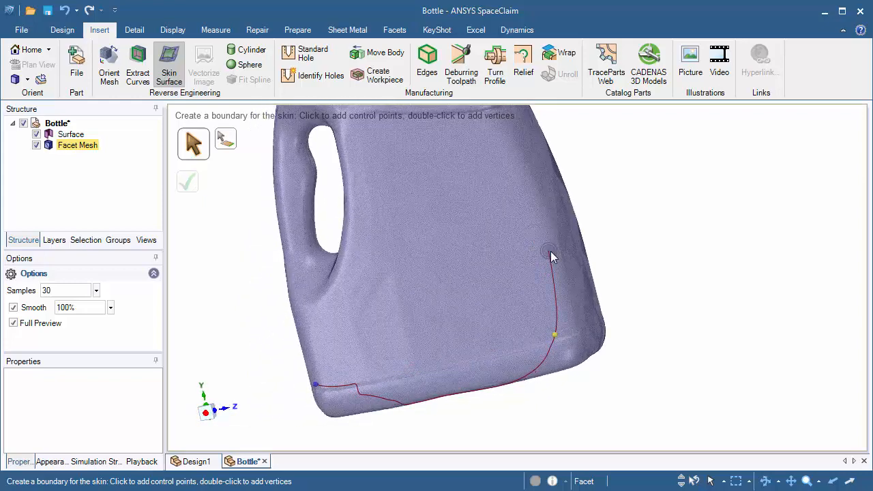
double_click(556, 335)
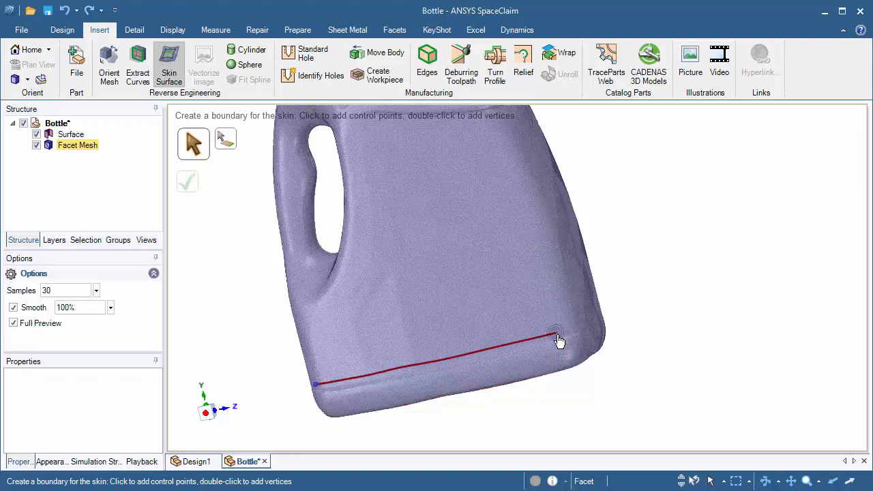
double_click(554, 332)
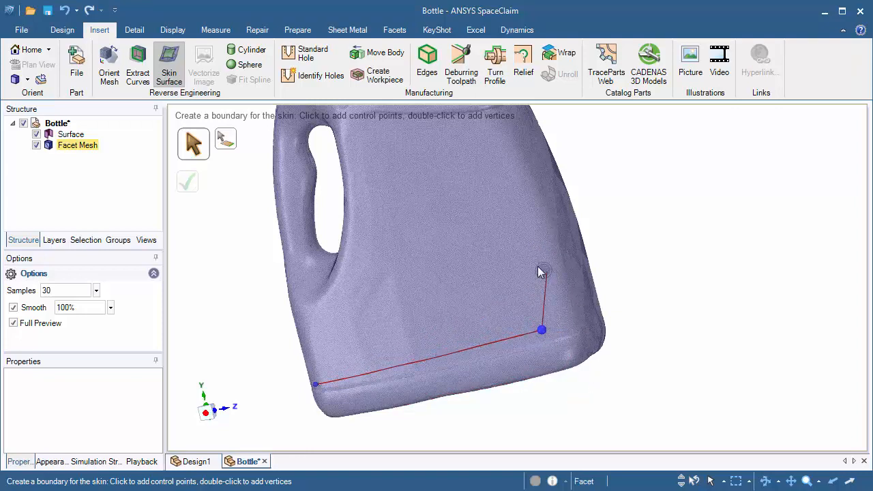
Add vertices at the side face's two upper corners below the ridges and close the four-sided boundary at its starting point
middle_click_drag(513, 222, 550, 346, "shift")
mouse_move(520, 235)
middle_mouse_down("ctrl")
mouse_move(516, 202)
mouse_move(521, 247)
middle_mouse_up("ctrl")
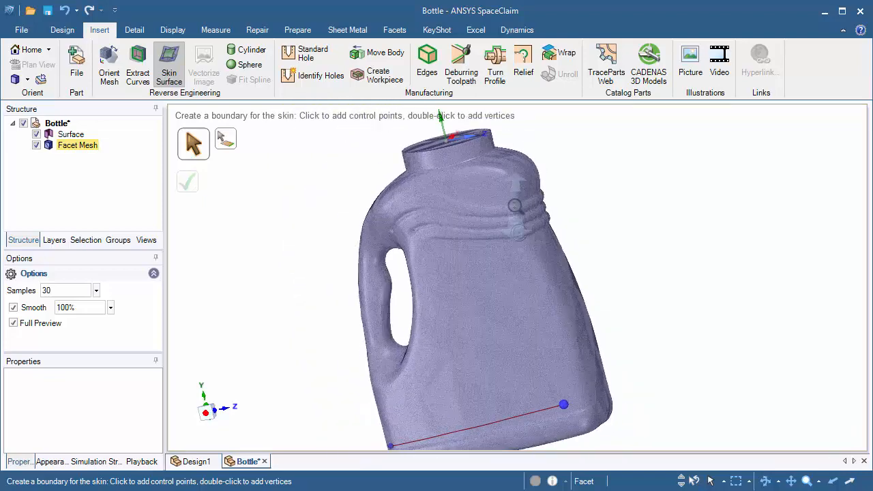
double_click(518, 244)
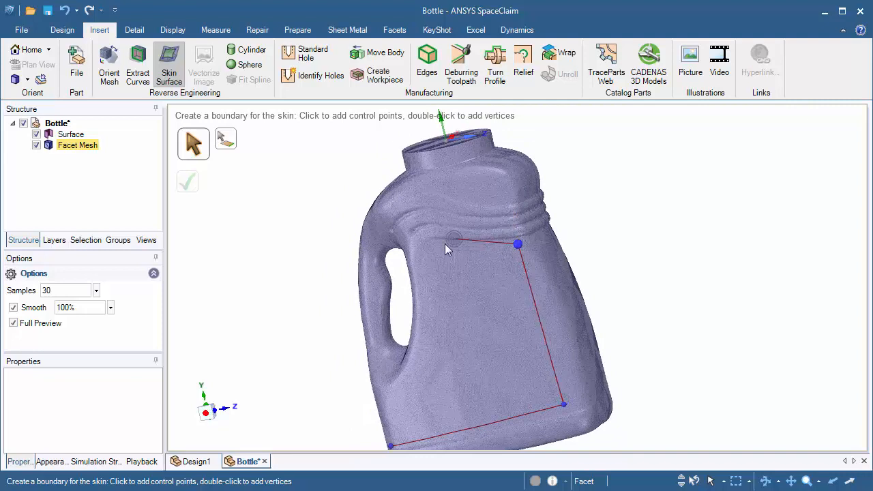
double_click(418, 246)
left_click(390, 447)
middle_click_drag(451, 371, 487, 323, "ctrl")
left_click(429, 401)
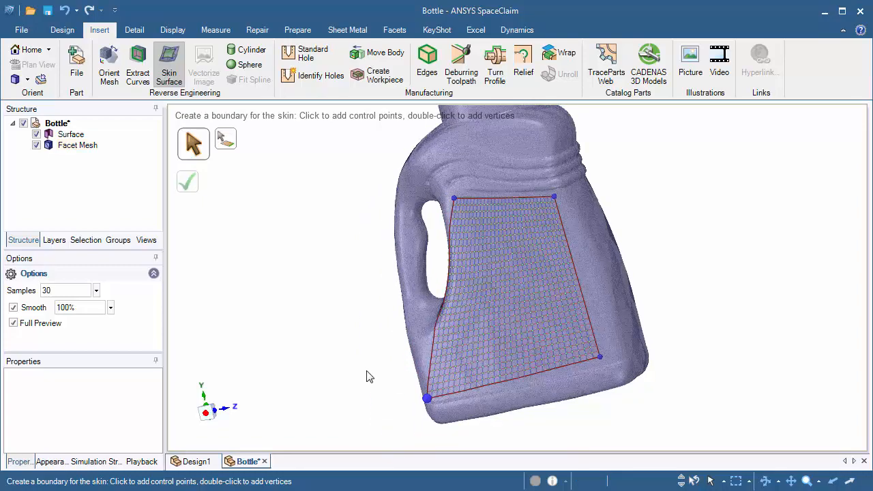
Shape the side boundary's upper handle-side edge with control points and move its upper corner vertex closer to the handle
middle_click_drag(378, 356, 431, 326)
middle_click_drag(468, 276, 461, 364, "shift")
left_click_drag(448, 303, 460, 271)
middle_click_drag(511, 364, 456, 321, "shift")
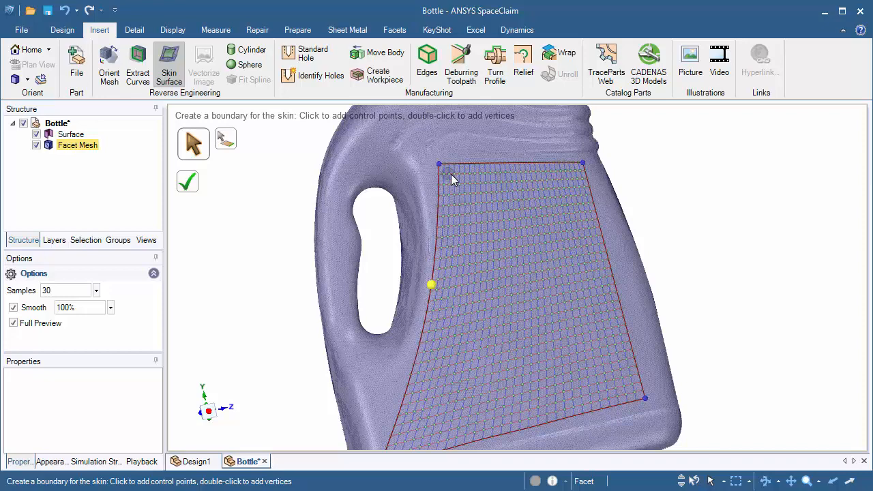
scroll(395, 190, "up", 3)
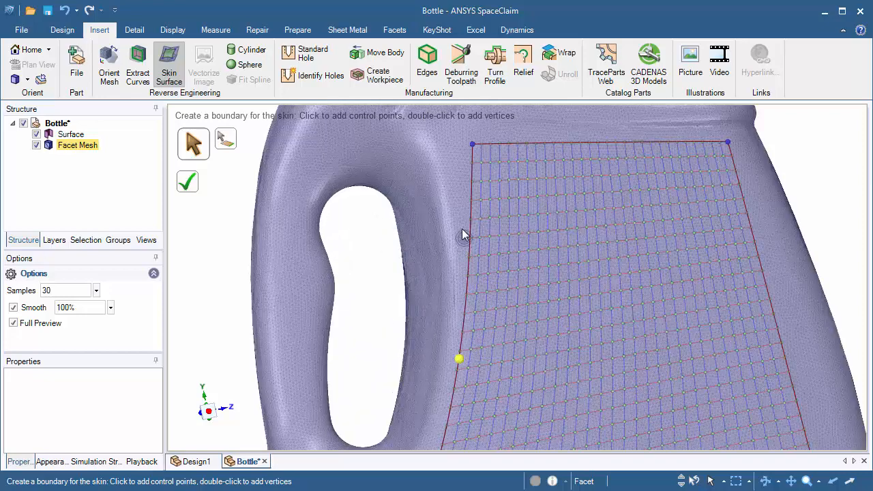
left_click_drag(472, 144, 435, 148)
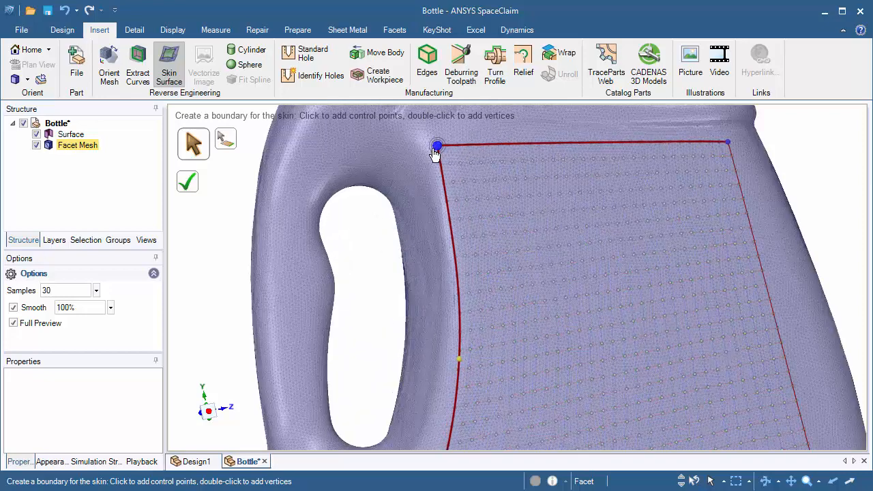
scroll(452, 230, "up", 1)
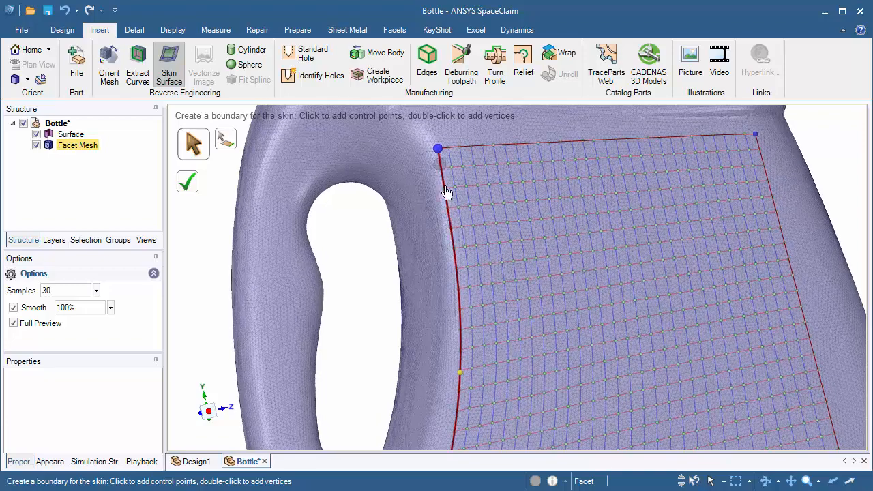
left_click_drag(454, 247, 460, 274)
Bow the boundary's lower handle-side edge out beneath the handle opening, adding control points near the bottle's outer edge
middle_click_drag(490, 285, 524, 99, "ctrl")
middle_click_drag(507, 233, 526, 119, "ctrl")
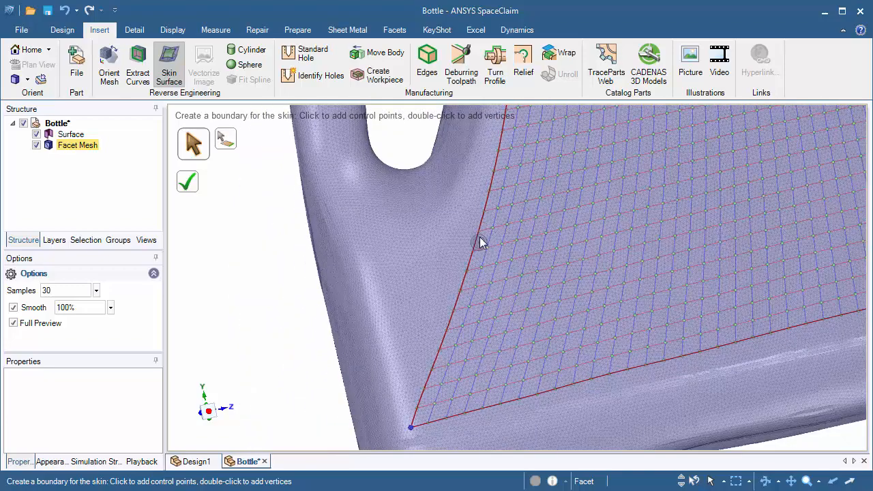
left_click_drag(474, 248, 376, 255)
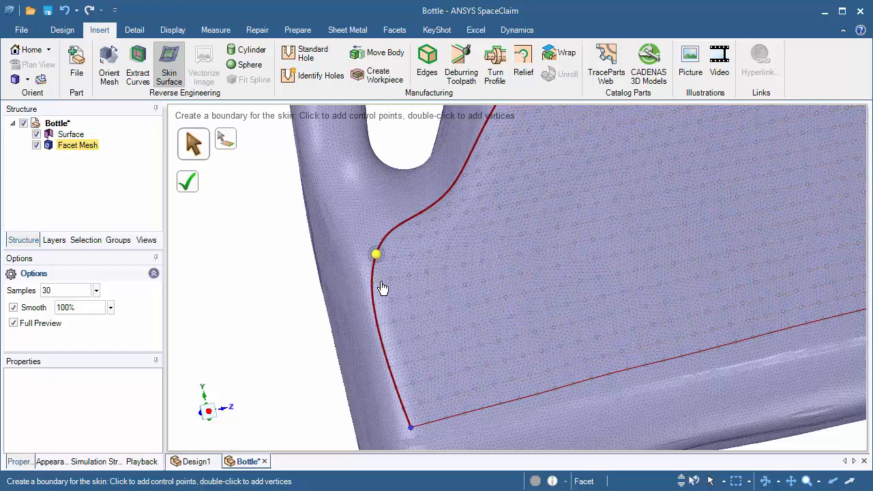
left_click_drag(383, 288, 383, 285)
left_click_drag(402, 243, 375, 239)
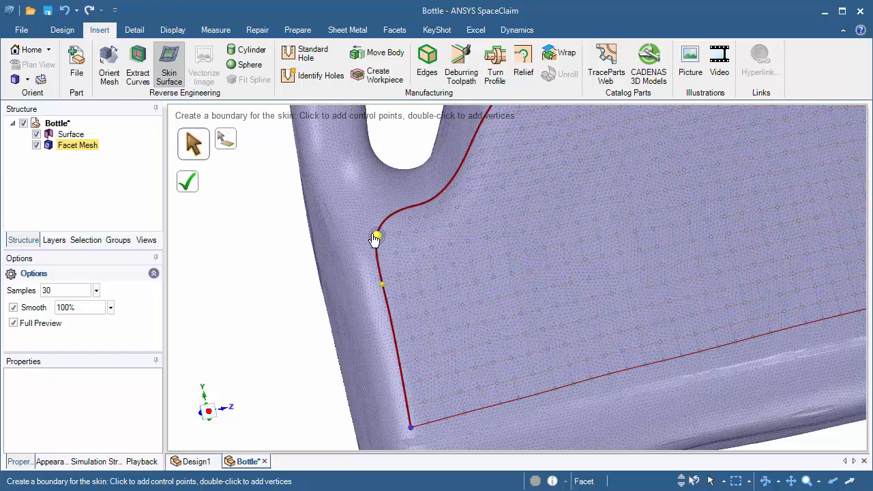
Refine the curve beneath the handle opening by adding and repositioning control points and removing the surplus ones
middle_click_drag(375, 239, 413, 249, "ctrl")
left_click(408, 252)
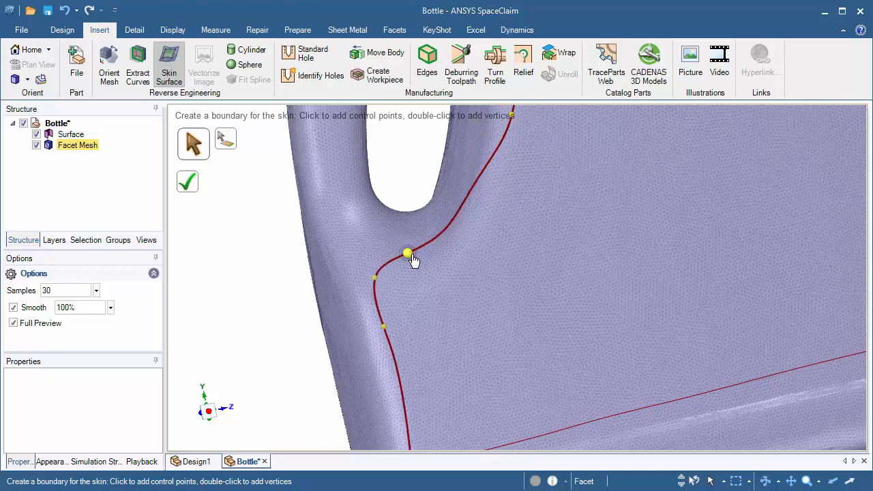
left_click_drag(409, 253, 451, 265)
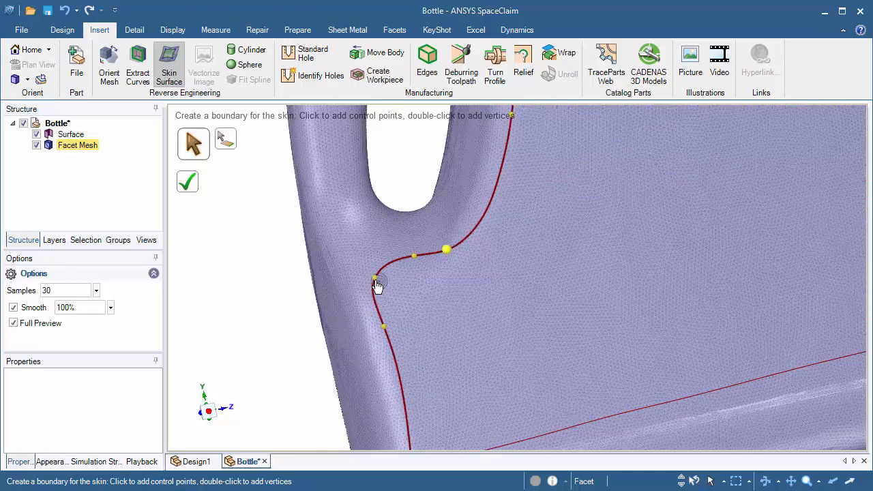
left_click_drag(380, 288, 409, 297)
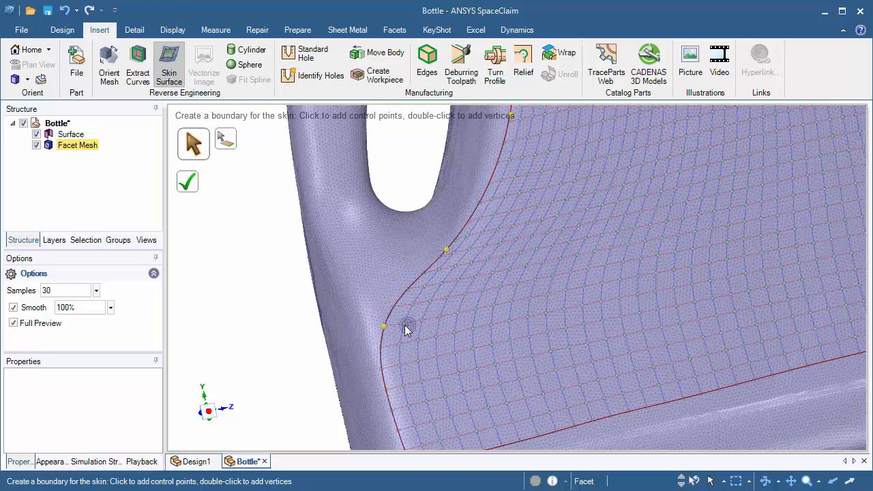
scroll(416, 326, "down", 5)
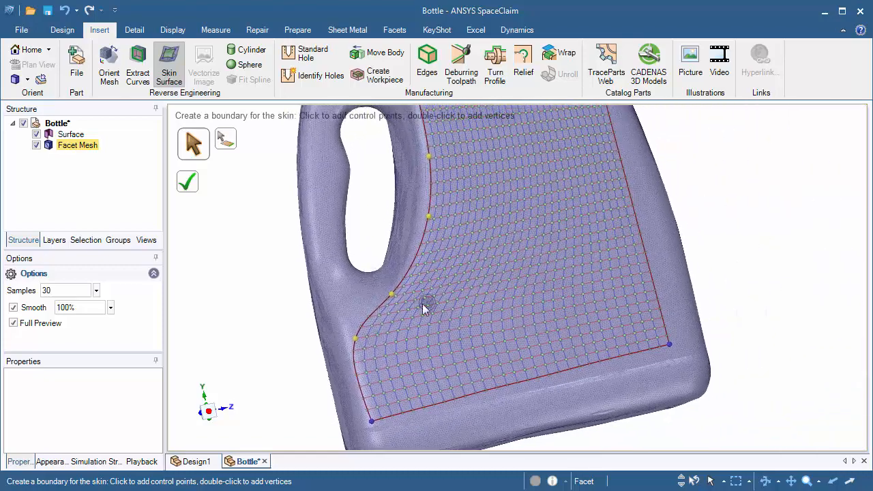
left_click_drag(392, 302, 379, 305)
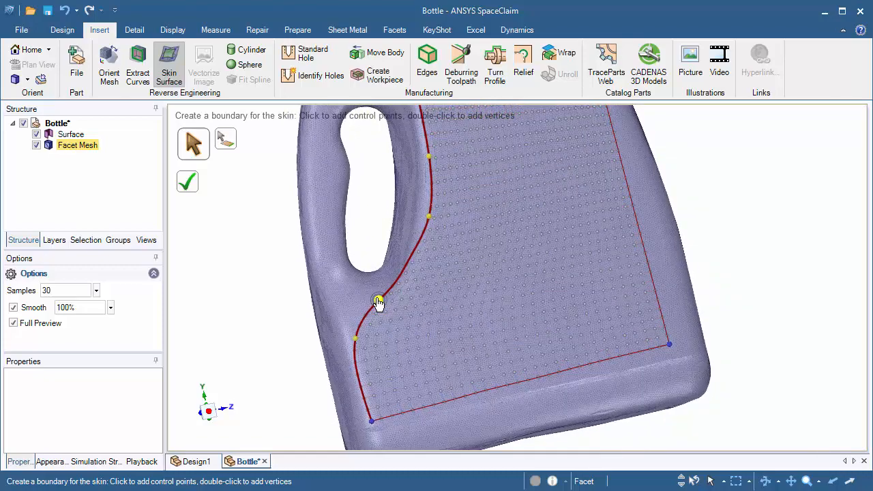
Move the lower corner vertex opposite the handle outward and straighten the boundary's lower edge with a midpoint control point
middle_click_drag(545, 336, 557, 290, "shift")
scroll(649, 333, "up", 3)
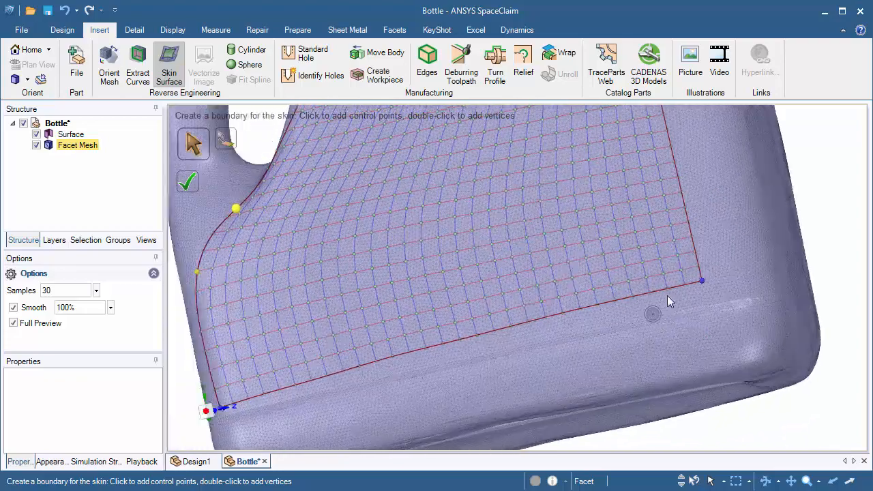
left_click_drag(703, 288, 746, 296)
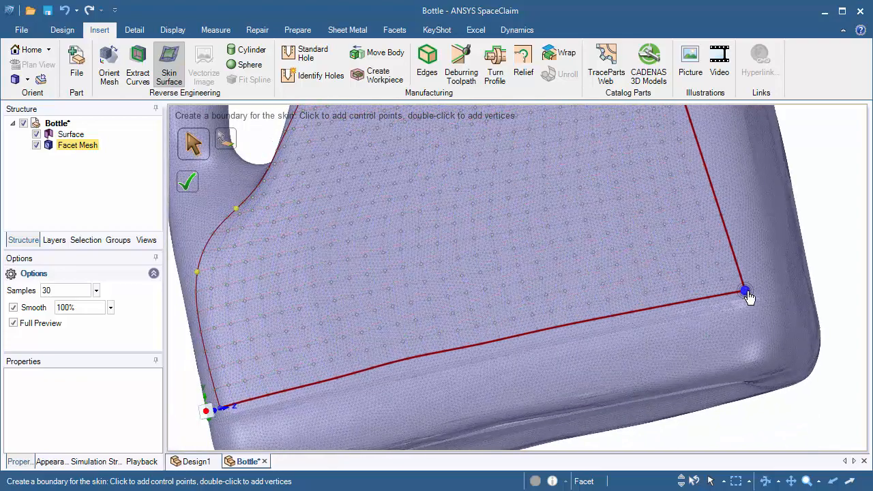
middle_click_drag(594, 339, 554, 311, "shift")
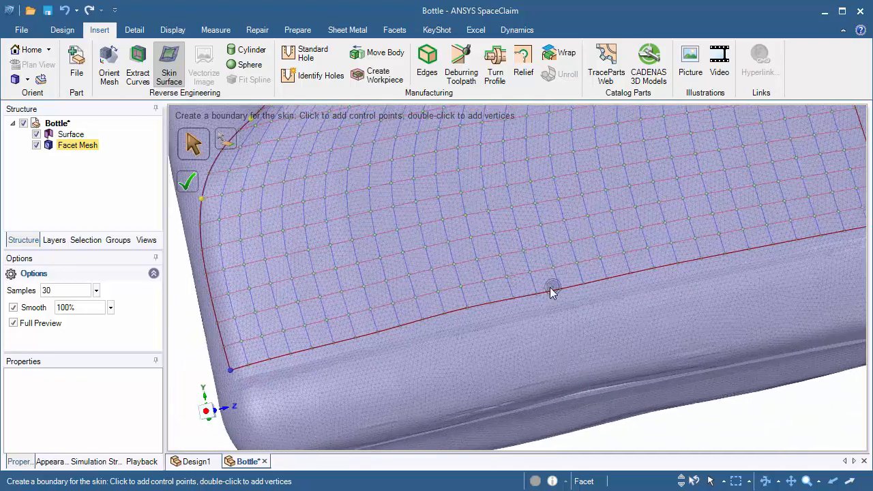
left_click(552, 292)
left_click_drag(552, 293, 557, 299)
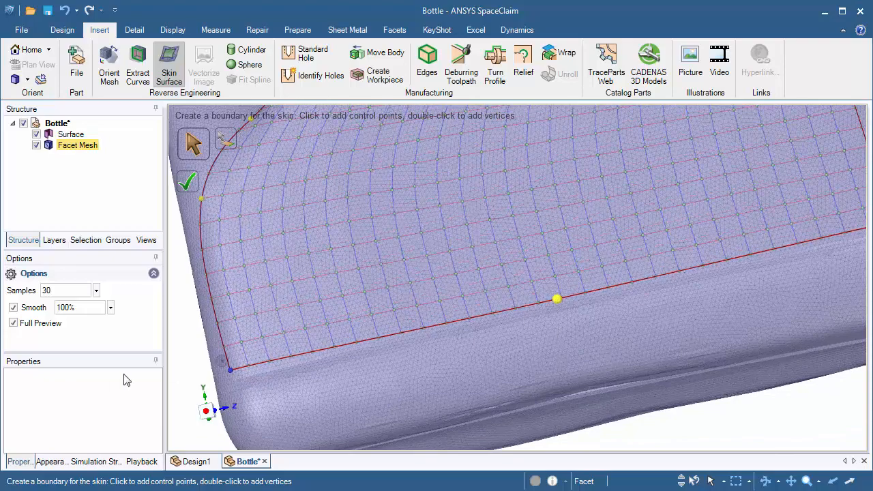
middle_click_drag(204, 368, 329, 341, "shift")
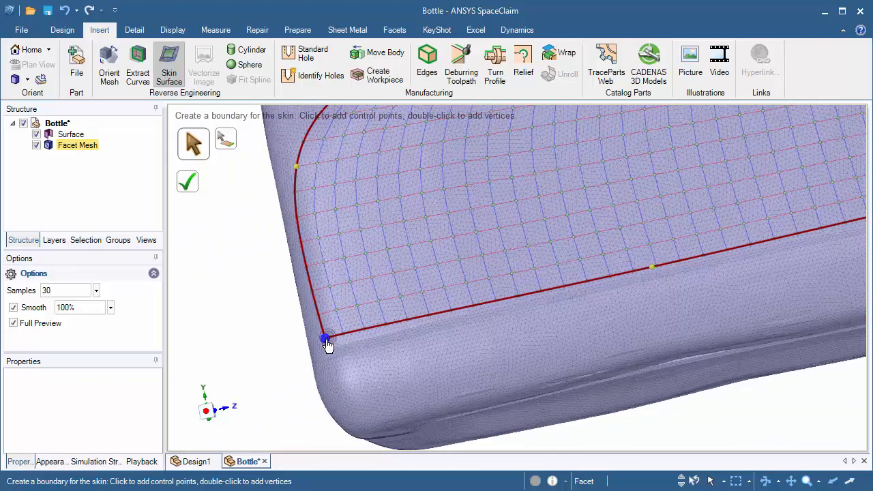
Bow the boundary edge opposite the handle outward and move its upper corner vertex out beneath the lowest ridge
scroll(337, 279, "down", 2)
middle_click_drag(337, 279, 494, 275)
left_click(492, 272)
left_click_drag(492, 272, 521, 272)
middle_click_drag(520, 255, 543, 324, "shift")
middle_click_drag(447, 183, 467, 281, "ctrl")
left_click_drag(493, 245, 547, 224)
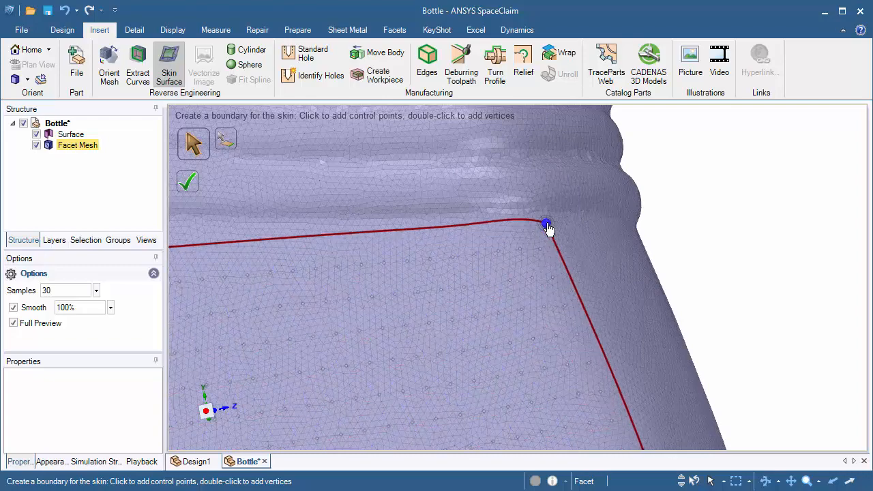
Add two control points to the boundary's upper edge and raise them to follow the lowest ridge
middle_click_drag(521, 256, 504, 187, "ctrl")
middle_click_drag(385, 238, 536, 260, "shift")
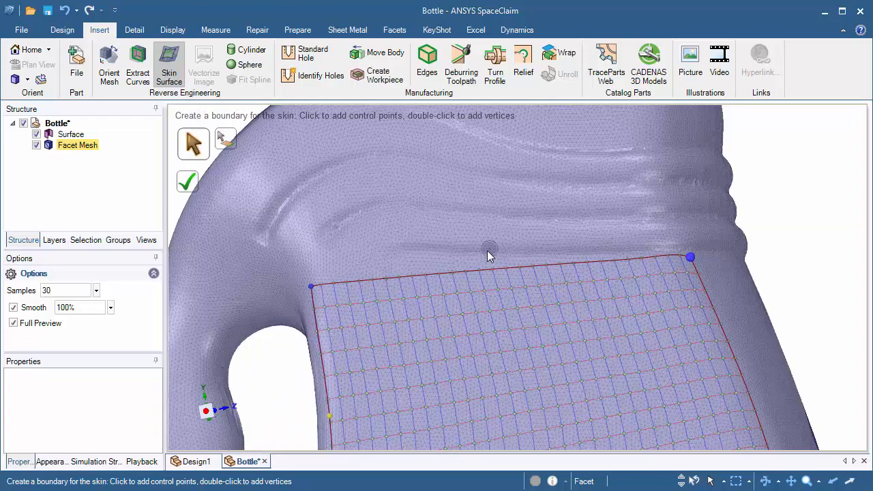
left_click_drag(479, 271, 478, 259)
left_click_drag(361, 273, 360, 265)
Fine-tune the control point on the edge opposite the handle and create the side-face skin surface
scroll(406, 302, "down", 3)
middle_click_drag(602, 348, 508, 296, "shift")
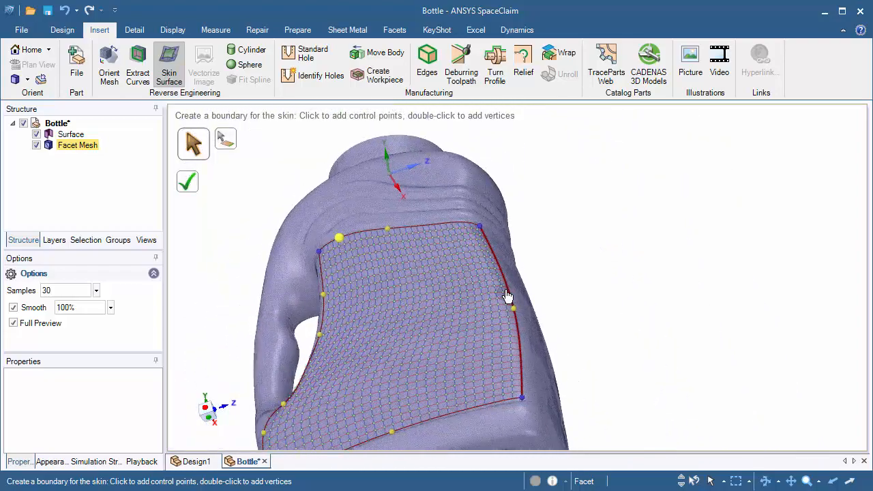
left_click_drag(515, 310, 507, 312)
middle_click_drag(536, 314, 540, 377)
scroll(538, 376, "down", 1)
middle_click_drag(528, 339, 419, 296, "shift")
left_click(189, 185)
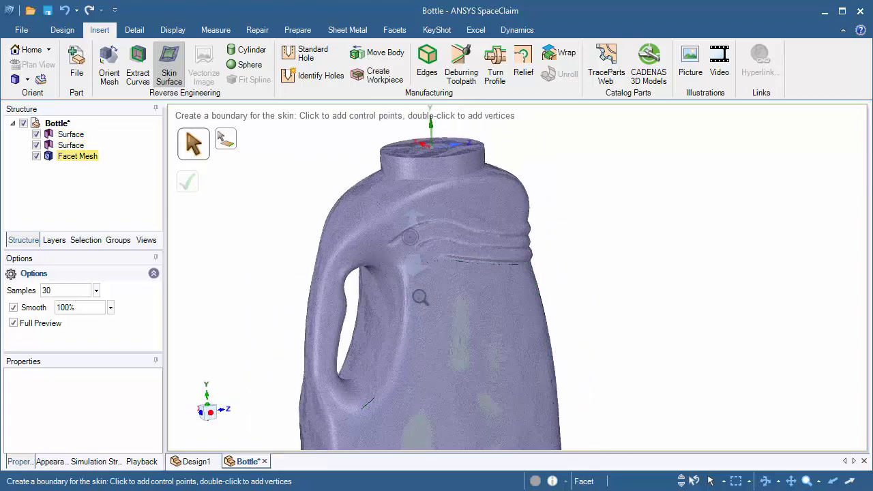
Start a boundary at the side surface's handle-side upper corner, with a vertex above the handle and a control point along the shoulder
scroll(418, 307, "up", 5)
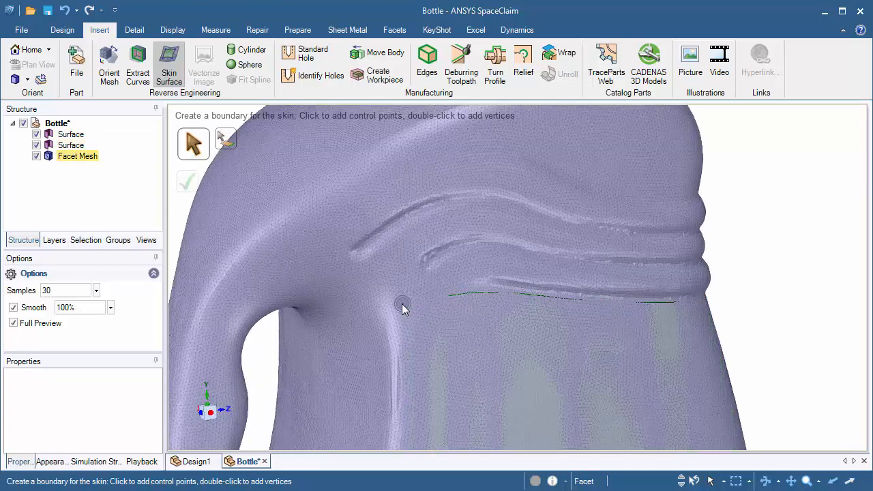
left_click(404, 308)
double_click(295, 228)
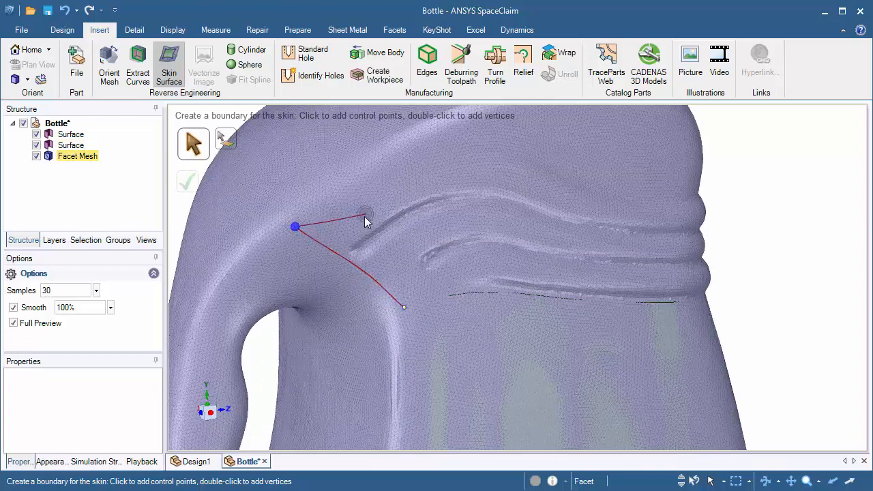
middle_click_drag(364, 216, 590, 163)
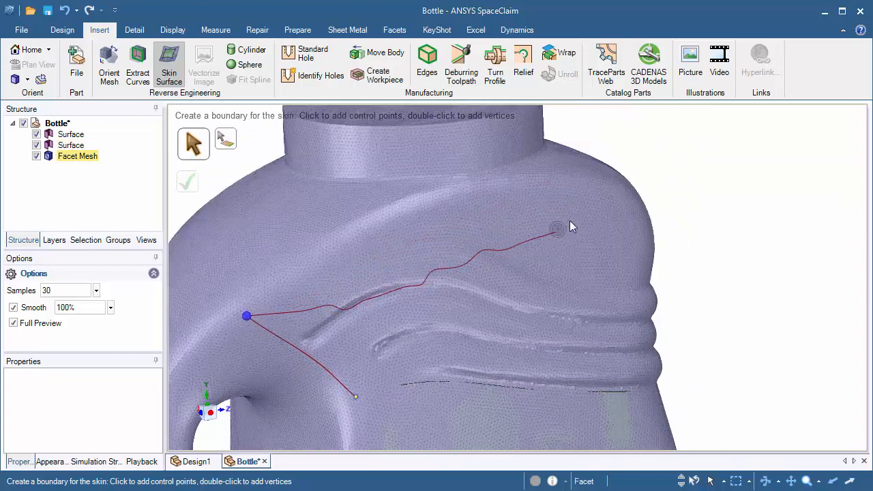
left_click(421, 217)
middle_click_drag(567, 191, 520, 183)
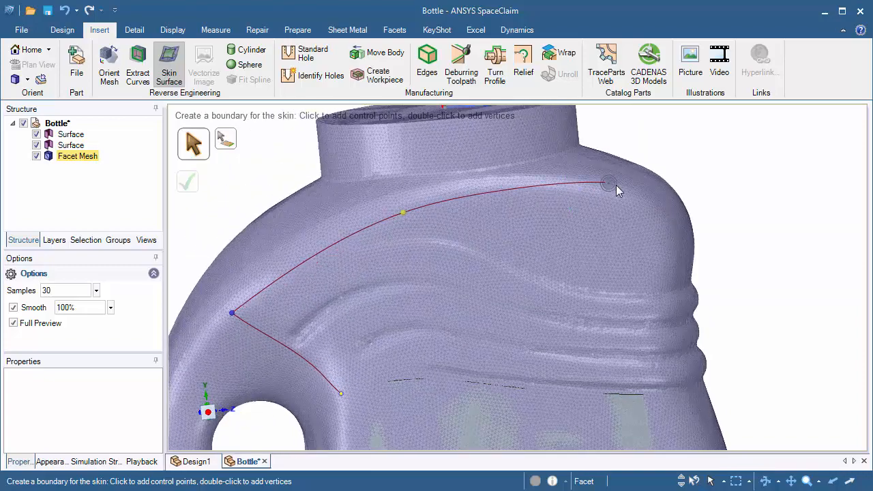
Add a vertex at the far end of the shoulder and close the boundary at the side surface's other upper corner
double_click(651, 219)
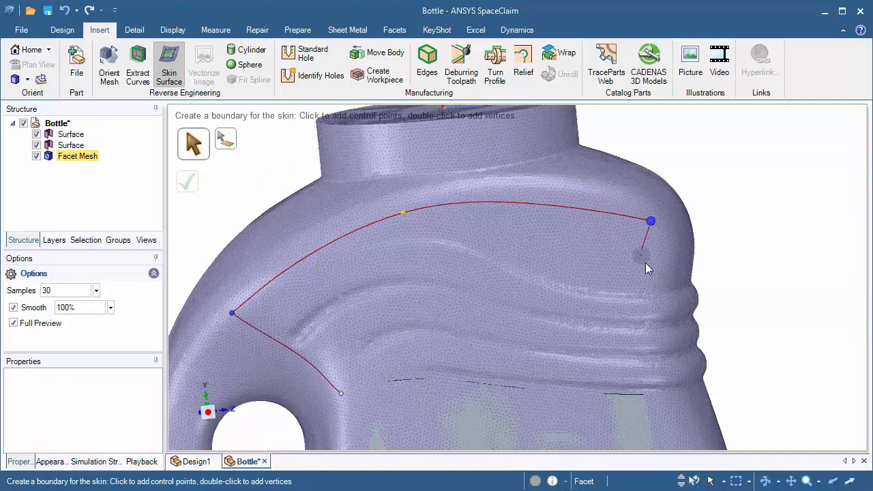
middle_click_drag(645, 263, 575, 303)
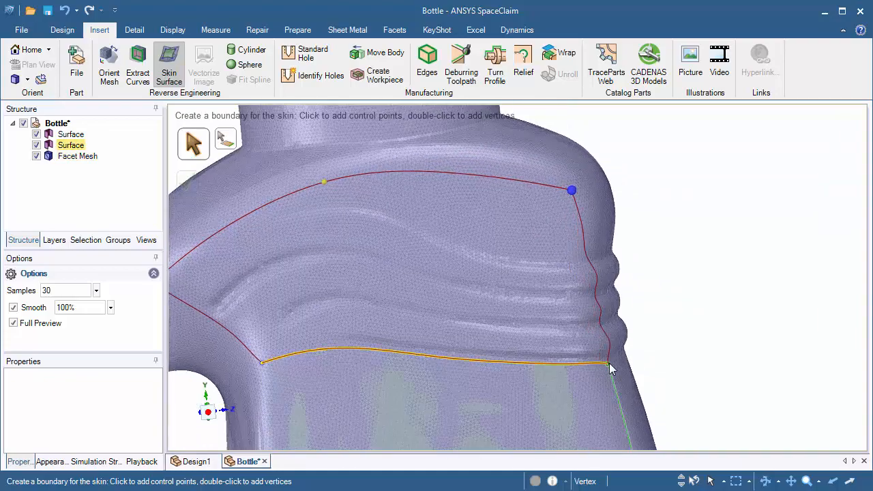
left_click(609, 364)
middle_click_drag(607, 364, 390, 259)
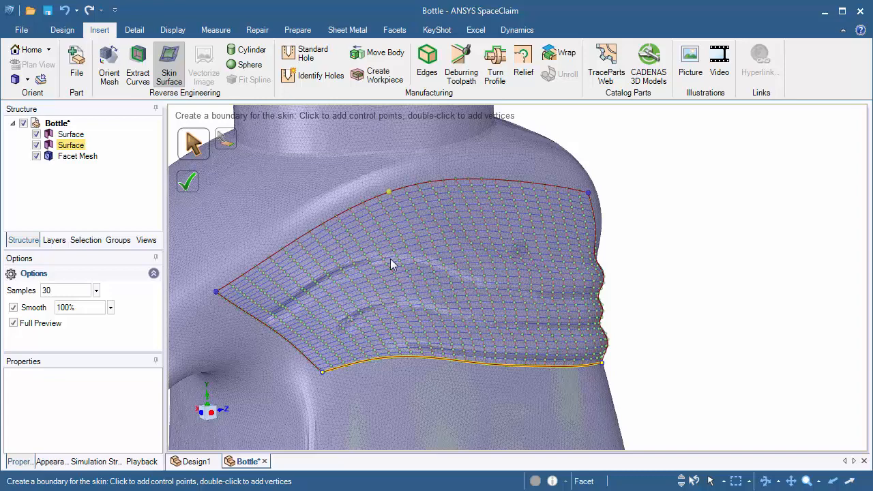
Adjust the shoulder edge's control point and far upper vertex, and create the skin surface over the ridges
left_click(387, 190)
middle_click_drag(579, 198, 569, 187)
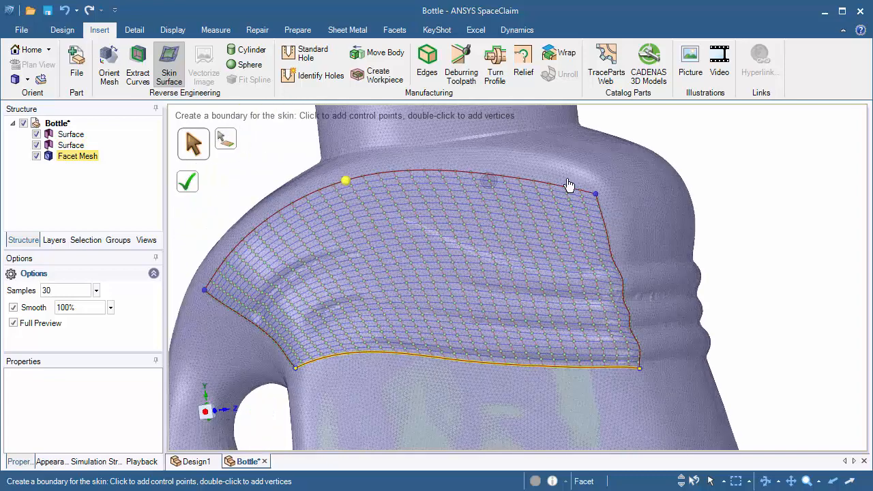
left_click(596, 191)
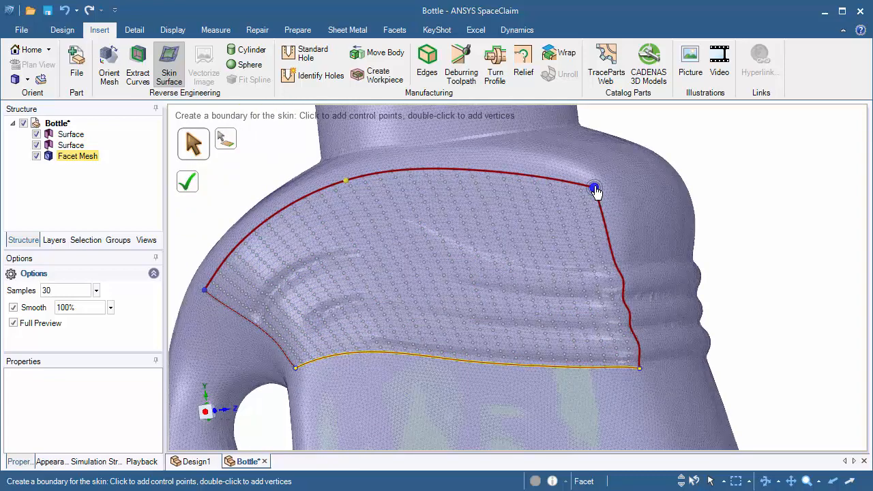
middle_click_drag(593, 189, 653, 227)
scroll(528, 299, "down", 5)
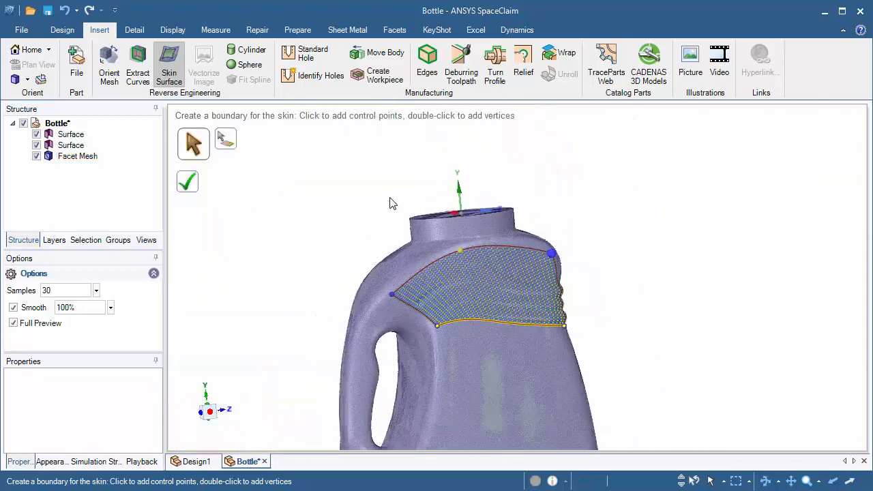
left_click(191, 186)
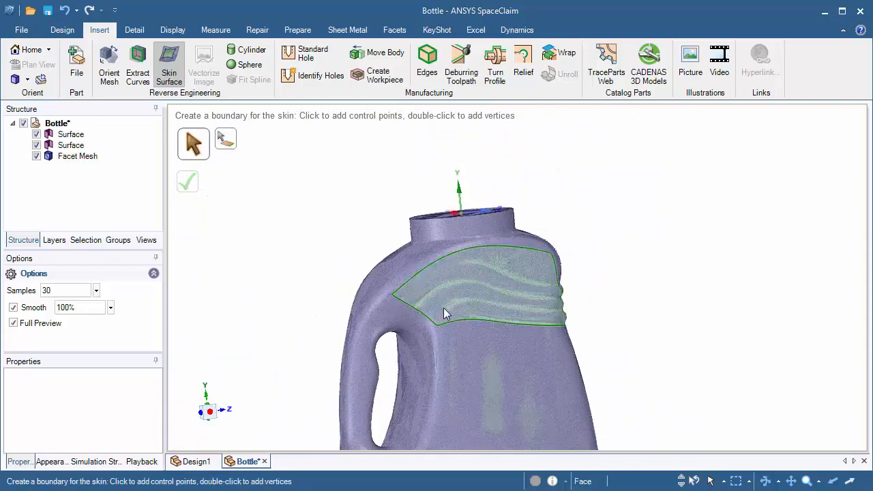
Start a skin boundary on the opposite side face, with vertices at both lower corners and the far shoulder corner near the neck
middle_click_drag(444, 307, 619, 322)
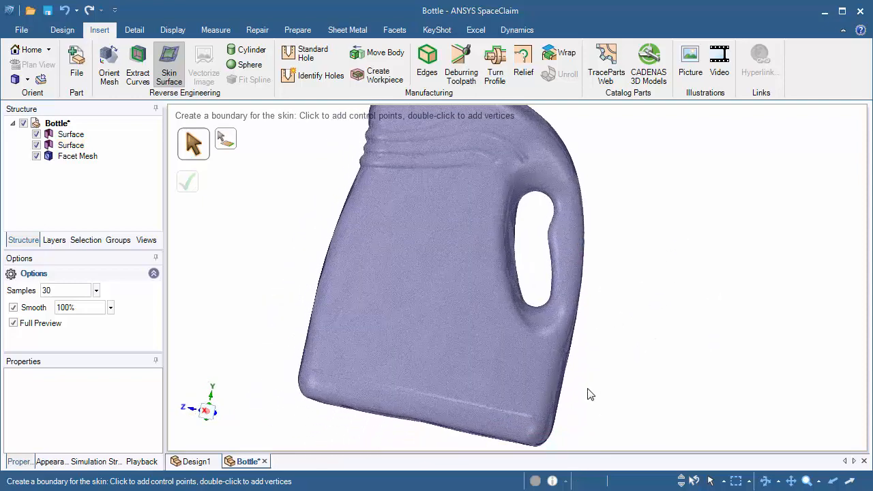
left_click(534, 418)
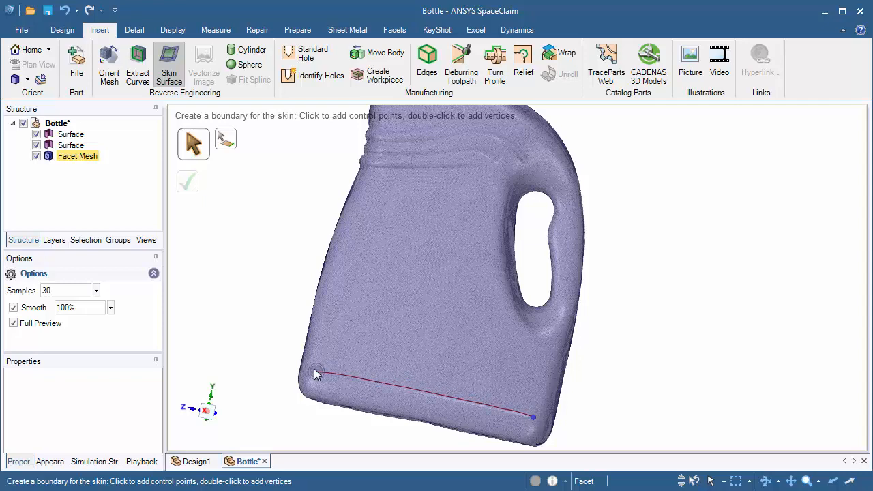
middle_click_drag(323, 314, 320, 337)
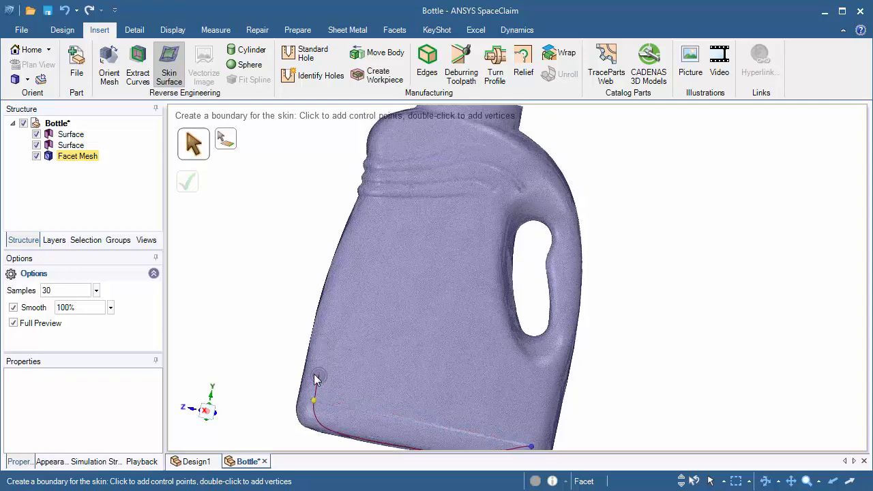
middle_click_drag(316, 380, 318, 363)
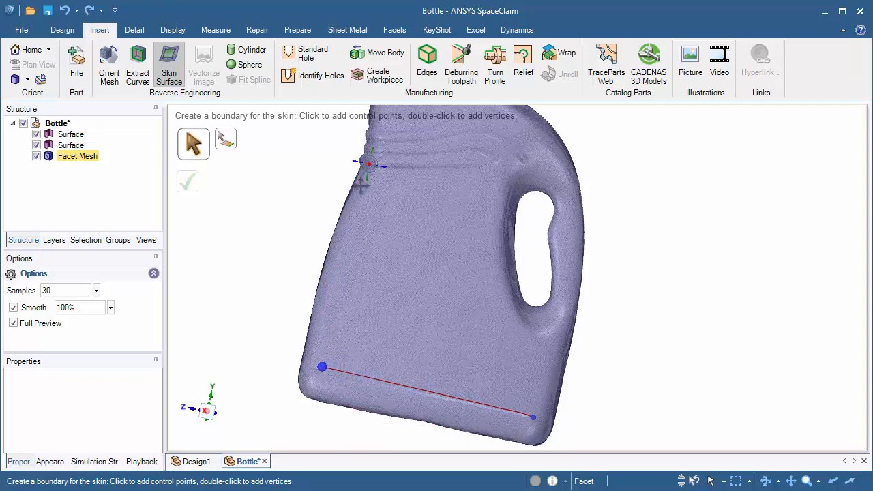
middle_click_drag(361, 176, 320, 299, "ctrl")
double_click(349, 221)
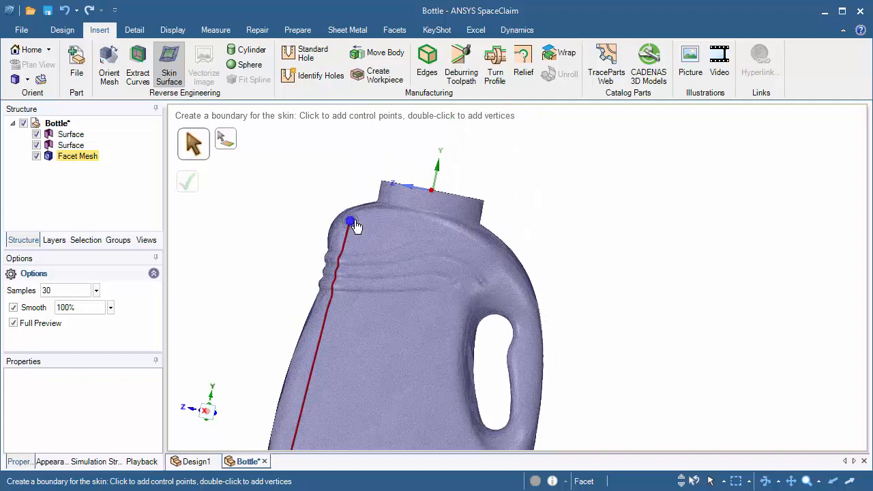
Add a vertex above the handle and two control points beside the handle opening, and close the boundary at the first lower corner
middle_click_drag(434, 269, 394, 168, "ctrl")
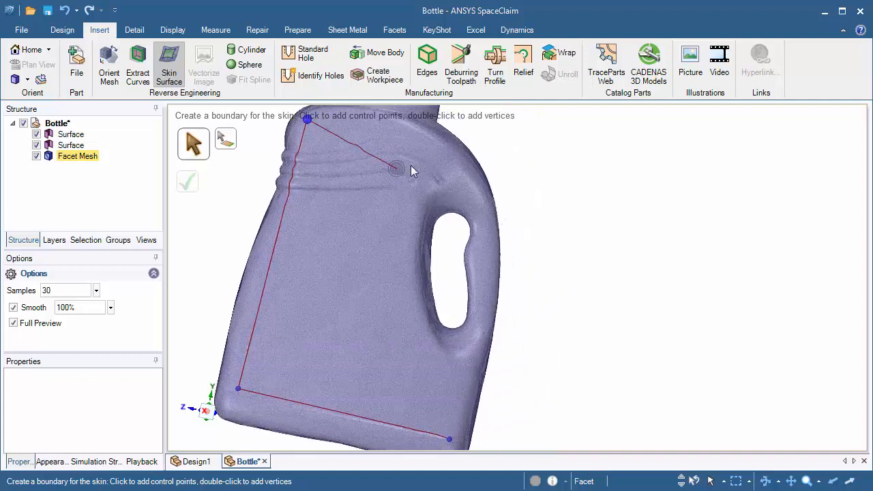
double_click(457, 166)
left_click(423, 204)
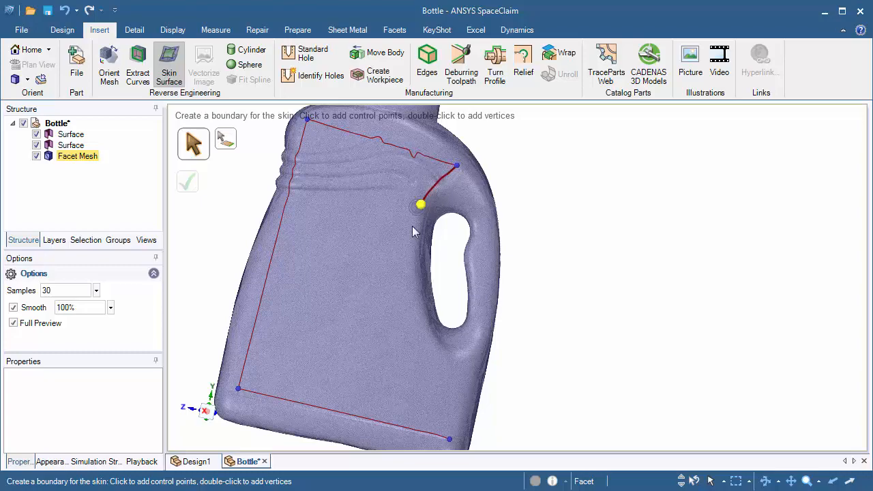
left_click(426, 348)
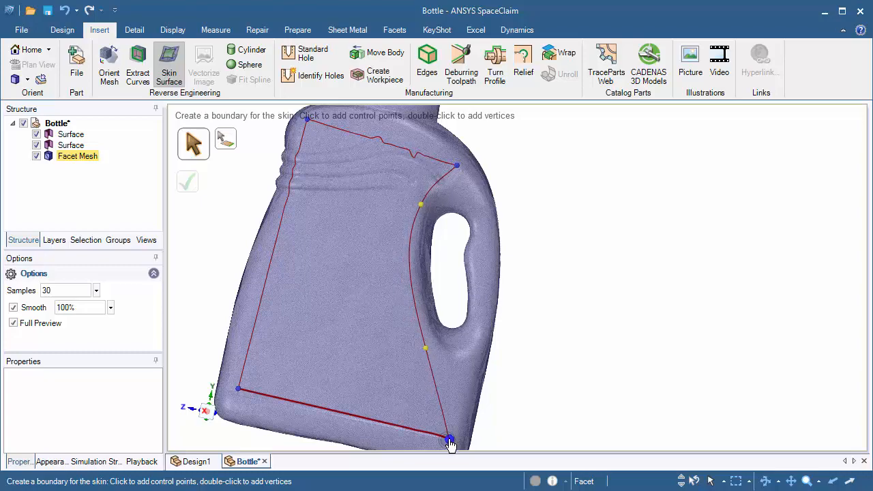
middle_click_drag(453, 340, 451, 364)
Bow the boundary's upper edge toward the neck with a control point and move its far upper vertex outward
middle_click_drag(383, 168, 386, 307, "ctrl")
middle_click_drag(398, 306, 400, 352, "shift")
left_click_drag(396, 233, 409, 177)
middle_click_drag(401, 174, 386, 189)
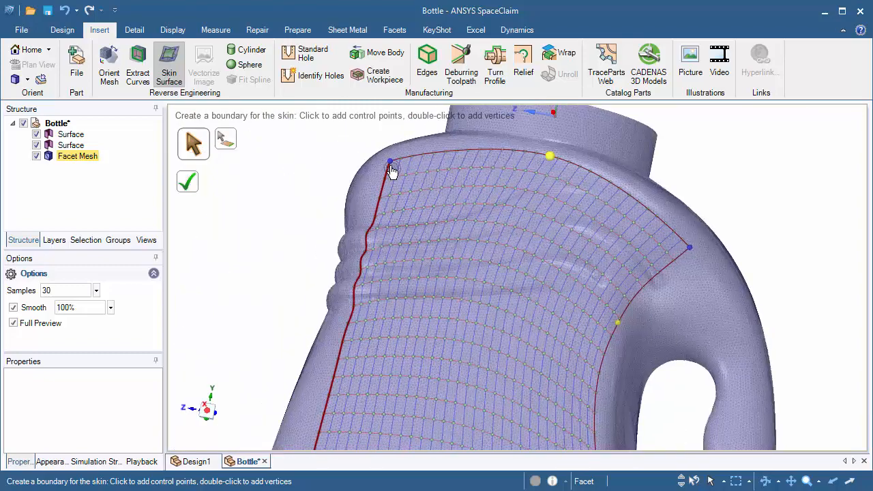
left_click_drag(389, 163, 373, 175)
Pull the edge opposite the handle outward with a control point midway, and move its lower vertex outward
middle_click_drag(416, 244, 398, 288, "shift")
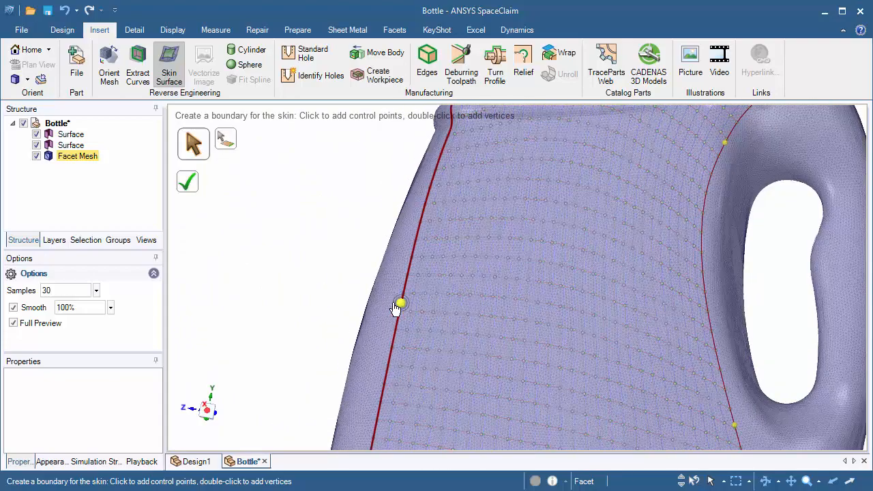
left_click_drag(396, 304, 385, 303)
middle_click_drag(384, 304, 341, 132, "shift")
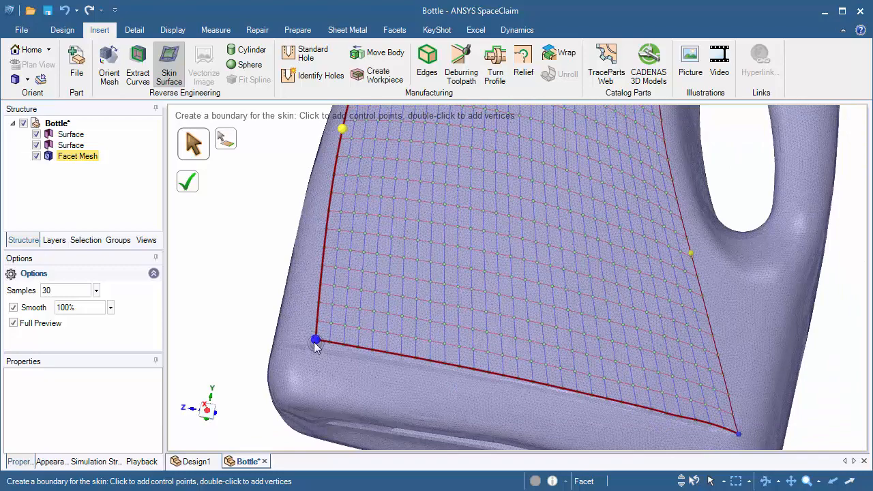
left_click_drag(315, 340, 295, 344)
Pull the handle-side edge outward below the handle and move its existing lower control point closer to the handle opening
scroll(379, 327, "down", 3)
middle_click_drag(384, 303, 499, 336)
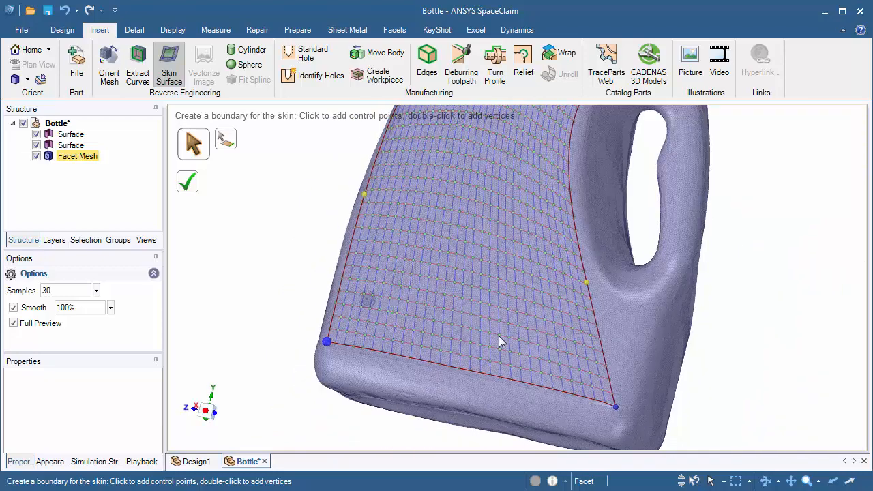
left_click_drag(608, 354, 636, 324)
left_click_drag(587, 281, 598, 282)
middle_click_drag(596, 284, 581, 350, "ctrl")
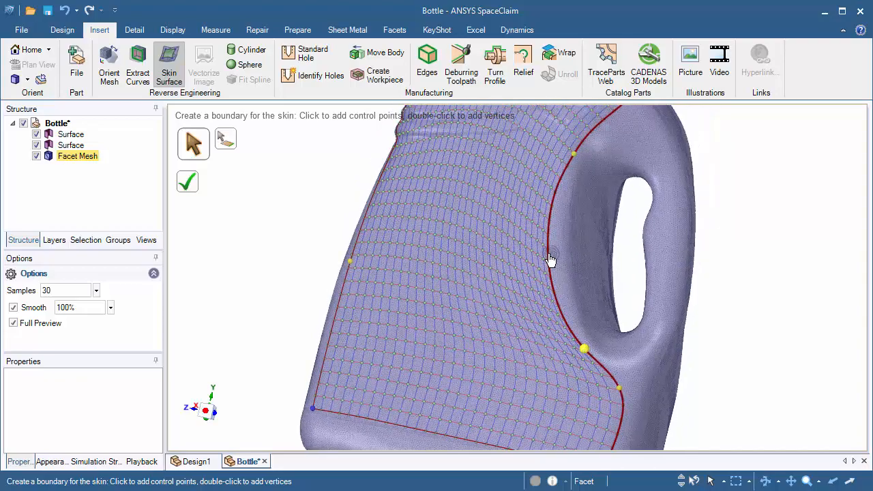
Adjust the middle of the handle-side edge with a control point beside the opening, and create the second side-face skin surface
left_click(553, 262)
scroll(553, 264, "down", 2)
middle_click_drag(552, 266, 450, 260)
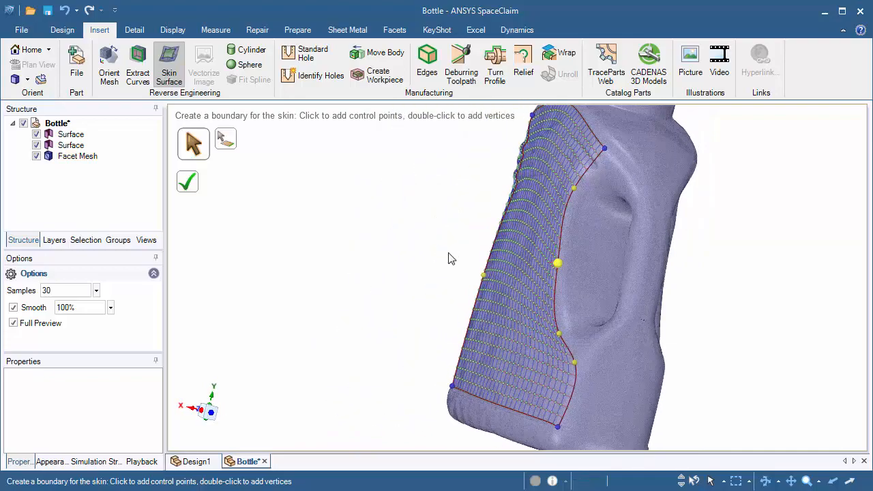
left_click(192, 181)
Inspect the created surfaces from the handle side with the facet mesh temporarily hidden
middle_click_drag(786, 335, 567, 180)
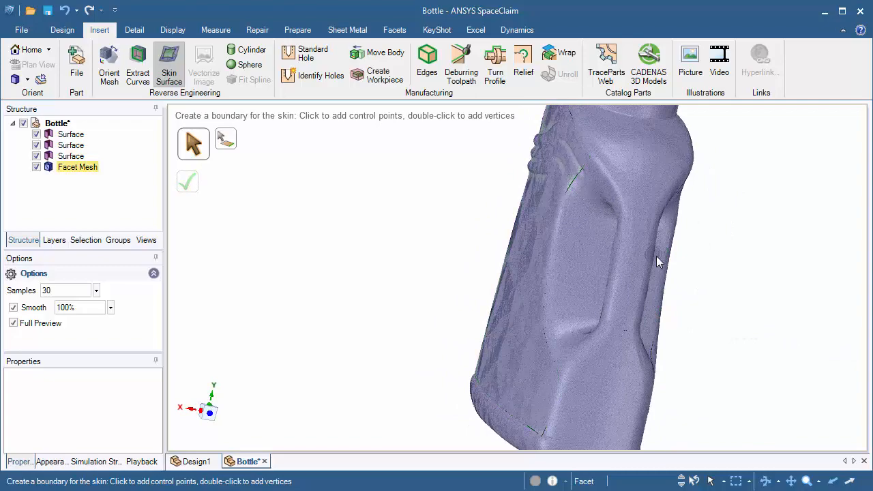
middle_click_drag(636, 253, 472, 224, "shift")
scroll(582, 348, "up", 3)
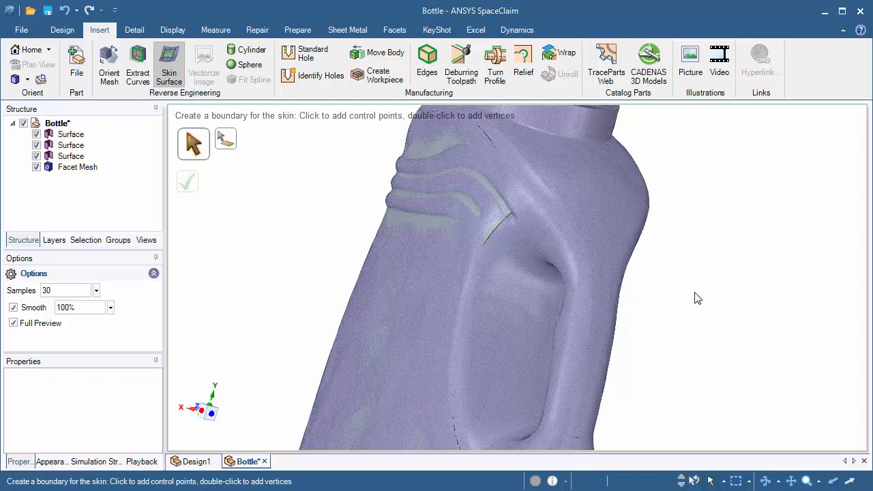
left_click(36, 167)
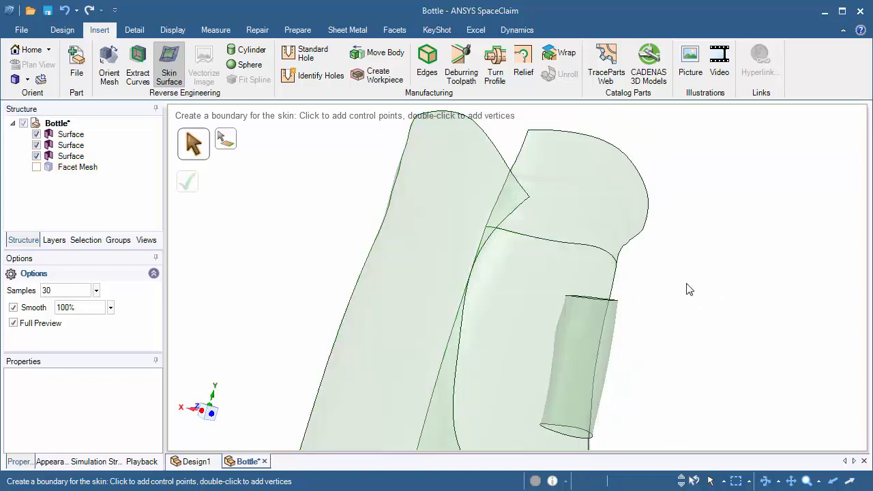
middle_click_drag(686, 289, 434, 176)
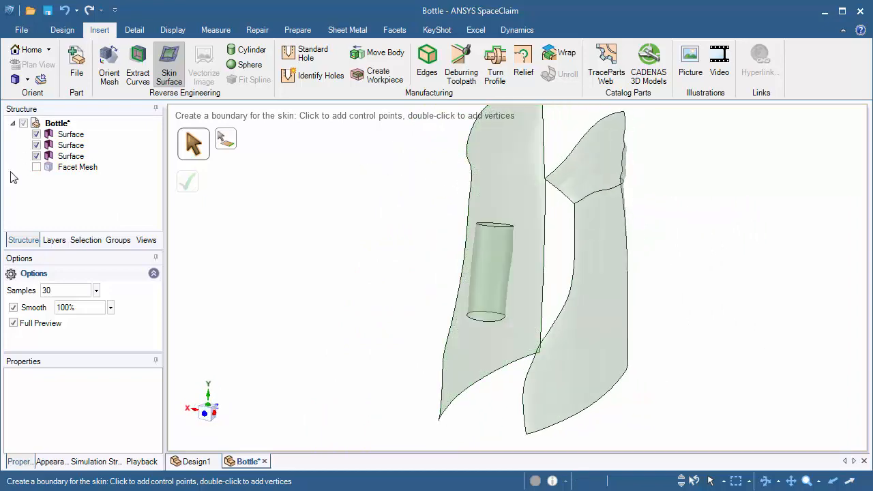
left_click(36, 167)
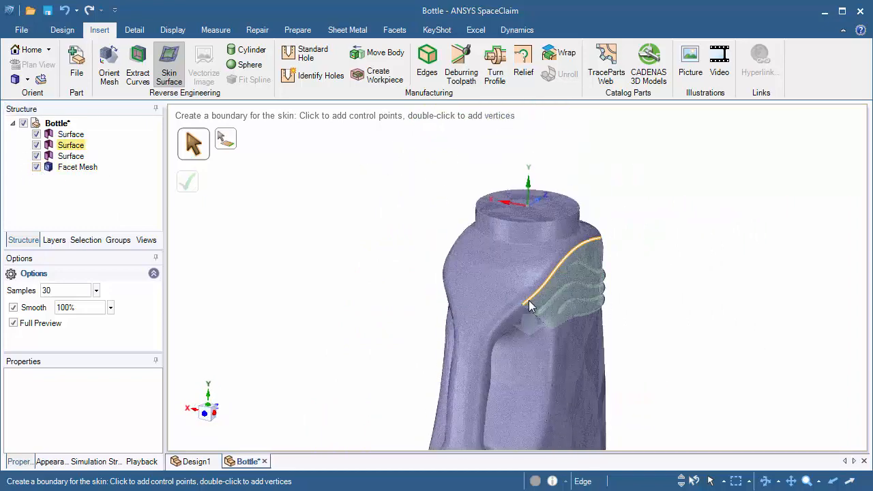
Use the existing upper edges of the two opposite shoulder surfaces as boundaries for a connecting skin surface
middle_click_drag(532, 307, 448, 227)
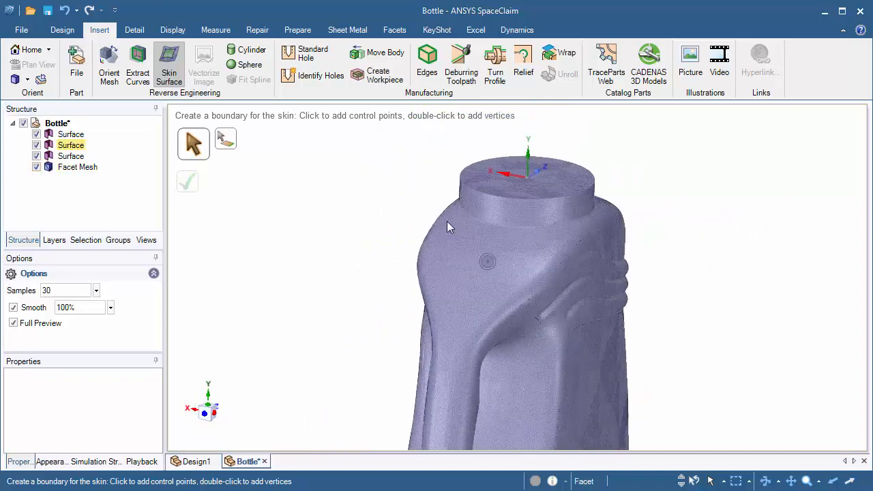
left_click(236, 147)
left_click(566, 257)
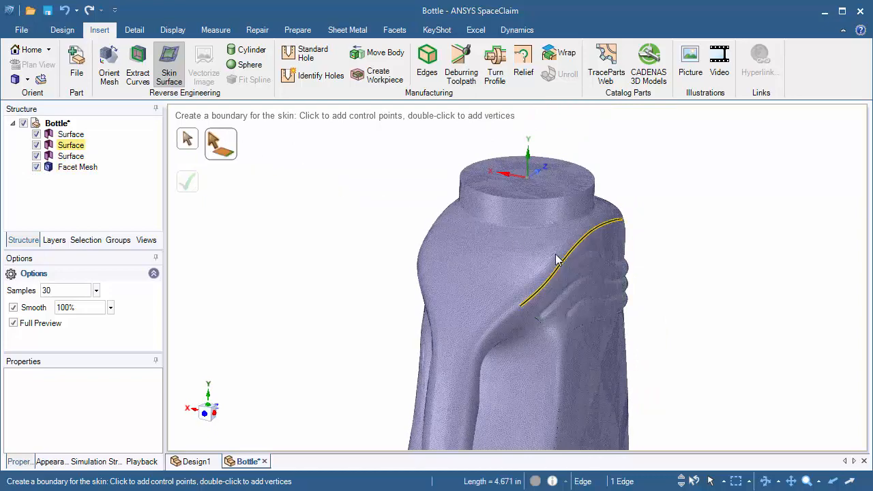
middle_click_drag(555, 256, 428, 242)
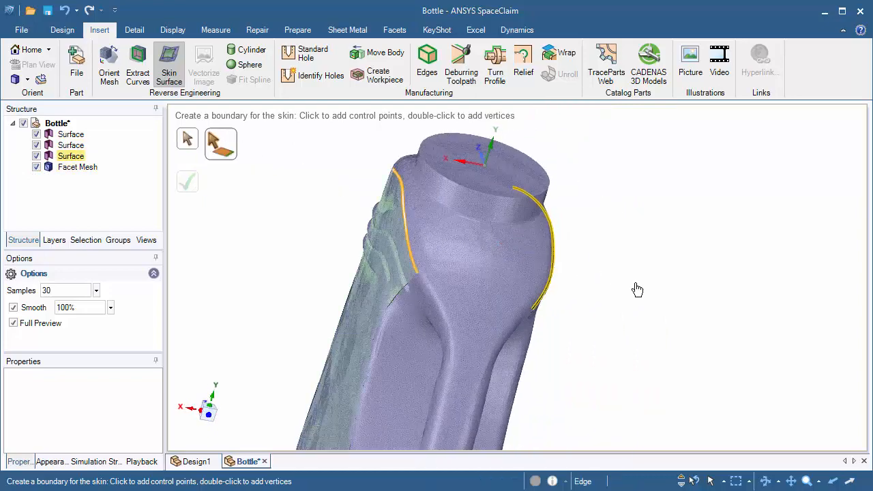
middle_click_drag(635, 288, 470, 303)
middle_click_drag(657, 320, 632, 308)
Pull the connecting edge above the handle downward with a control point and add a second control point to smooth it
scroll(368, 307, "up", 5)
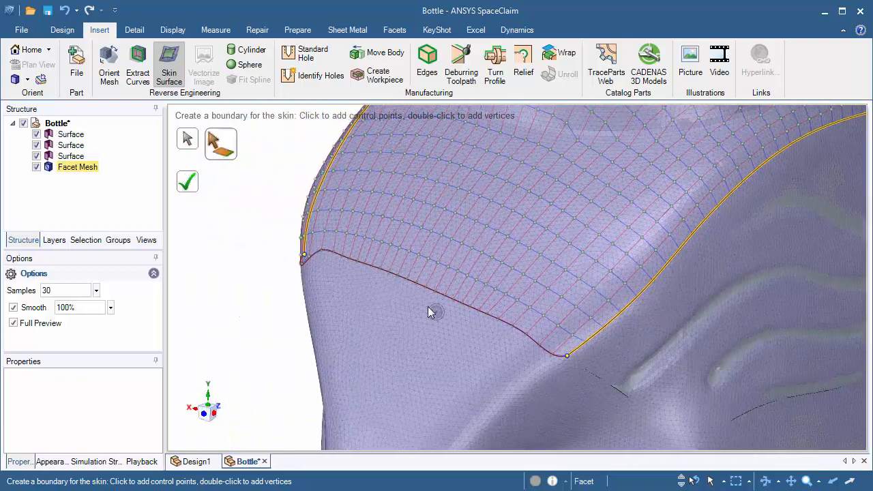
left_click_drag(428, 292, 421, 345)
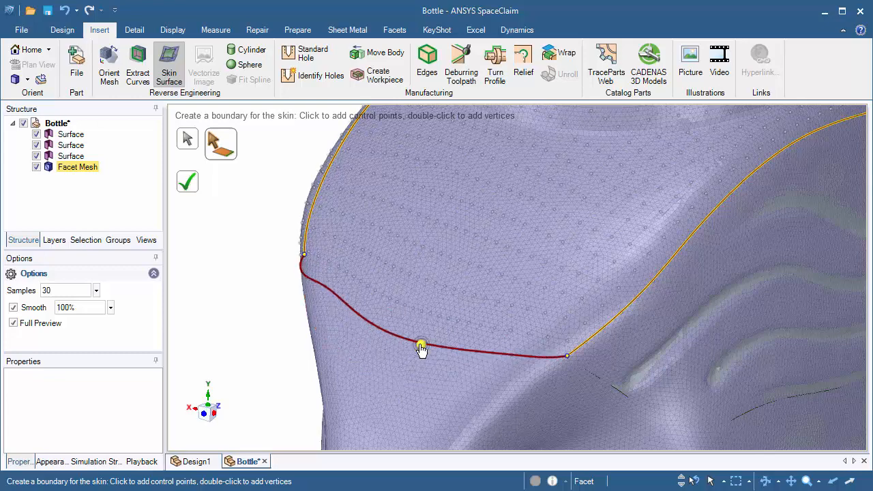
middle_click_drag(499, 353, 407, 315)
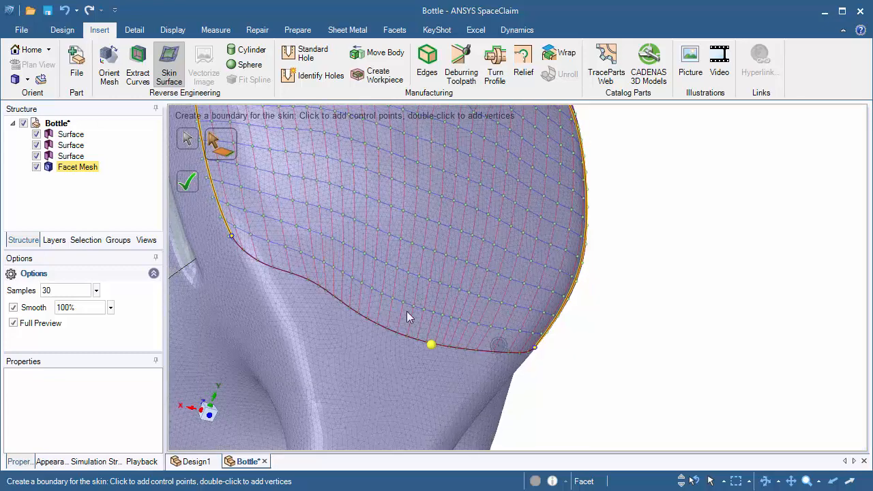
left_click(322, 300)
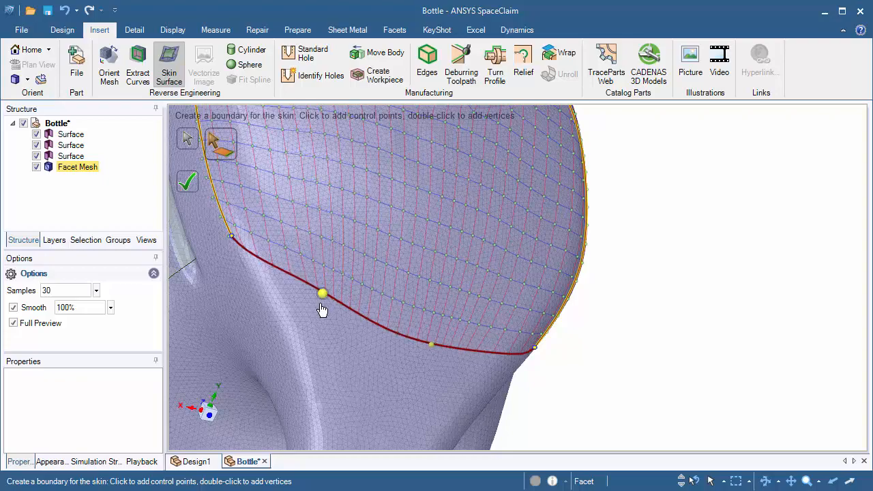
middle_click_drag(366, 341, 371, 343)
middle_click_drag(371, 257, 366, 321, "shift")
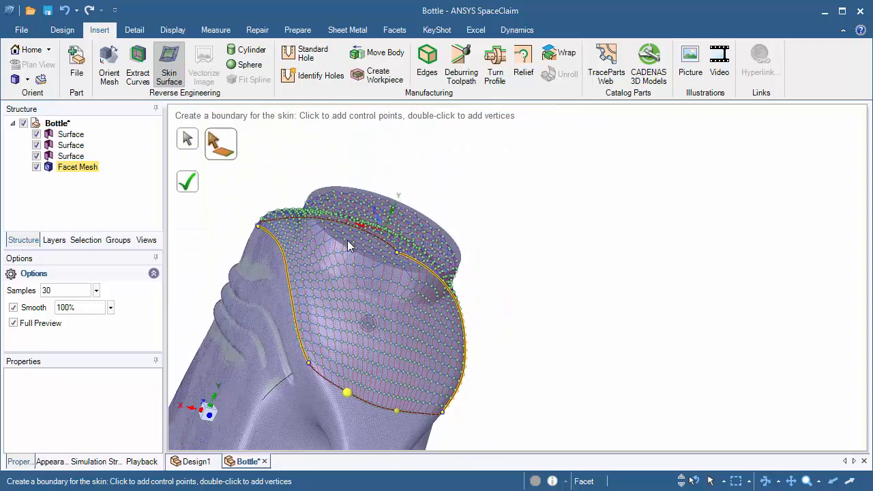
Bow the connecting edge on the side opposite the handle outward over the shoulder with a control point
middle_click_drag(348, 240, 361, 395)
middle_click_drag(353, 198, 411, 387, "shift")
middle_click_drag(364, 240, 497, 348)
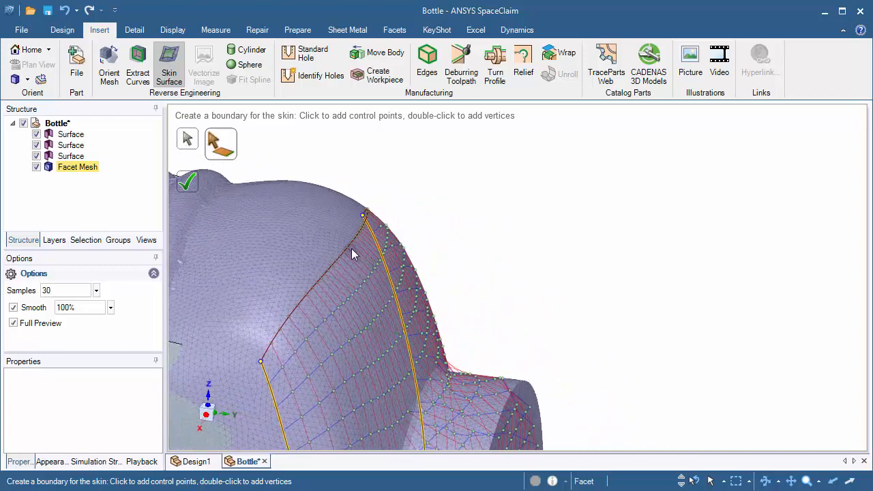
left_click_drag(349, 250, 311, 232)
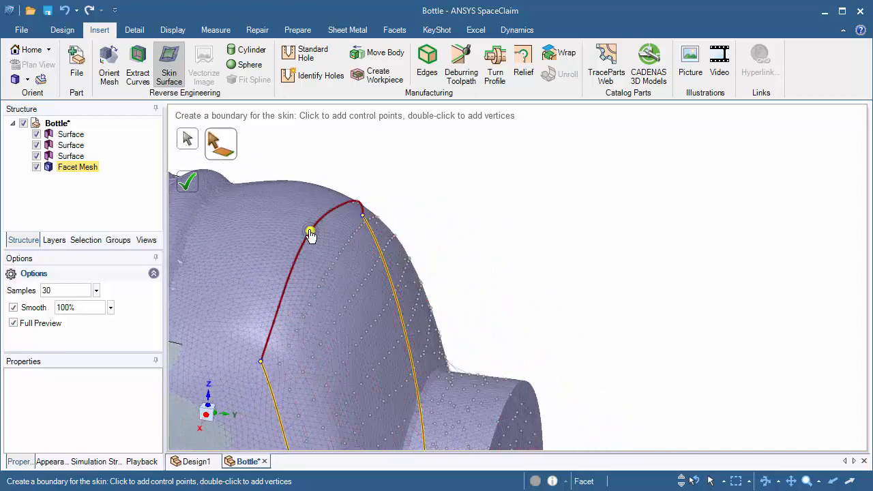
middle_click_drag(416, 306, 328, 255)
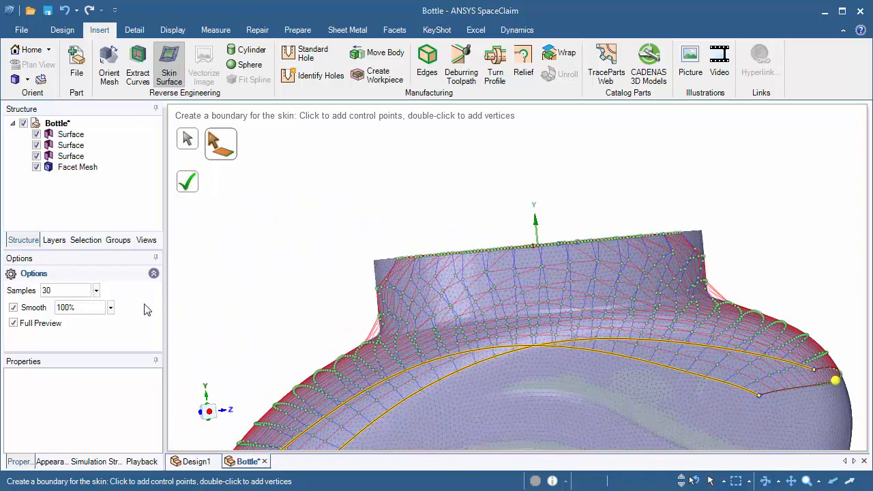
Raise the skin's samples to 50, refine them to 100, and create the surface over the shoulders and neck
middle_click_drag(374, 350, 399, 274)
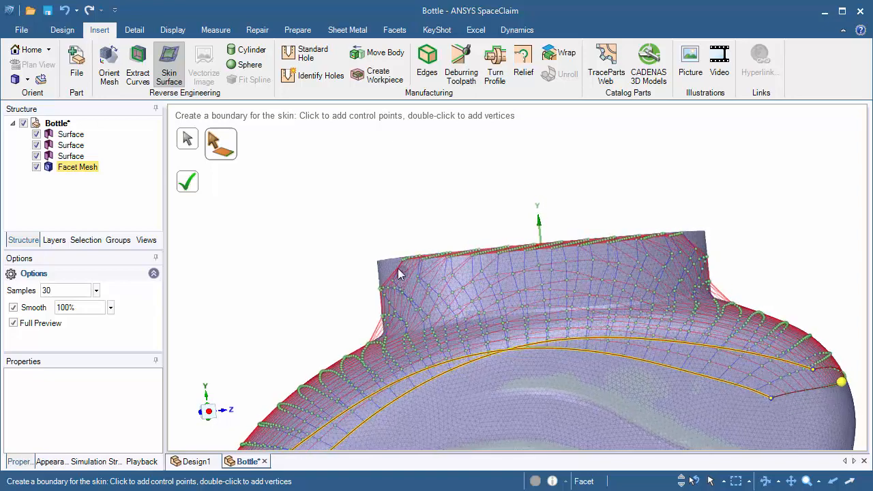
left_click_drag(83, 291, 10, 280)
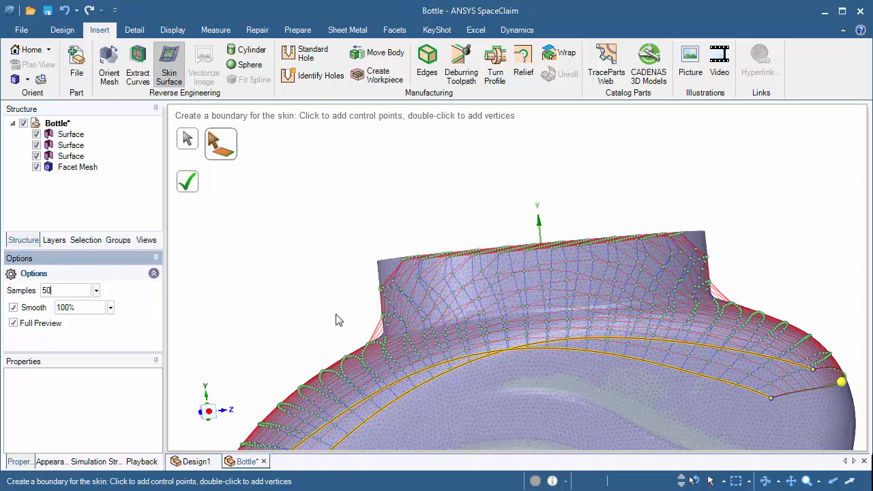
key("Tab")
middle_click_drag(452, 307, 454, 308)
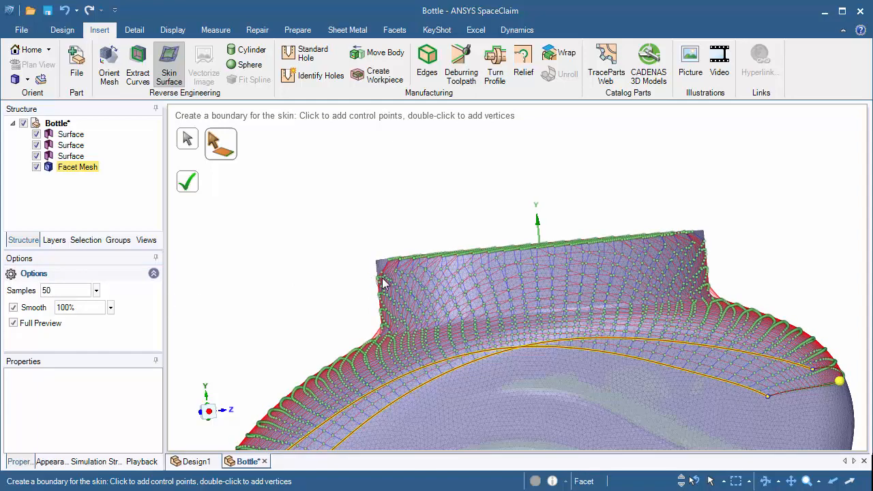
double_click(79, 290)
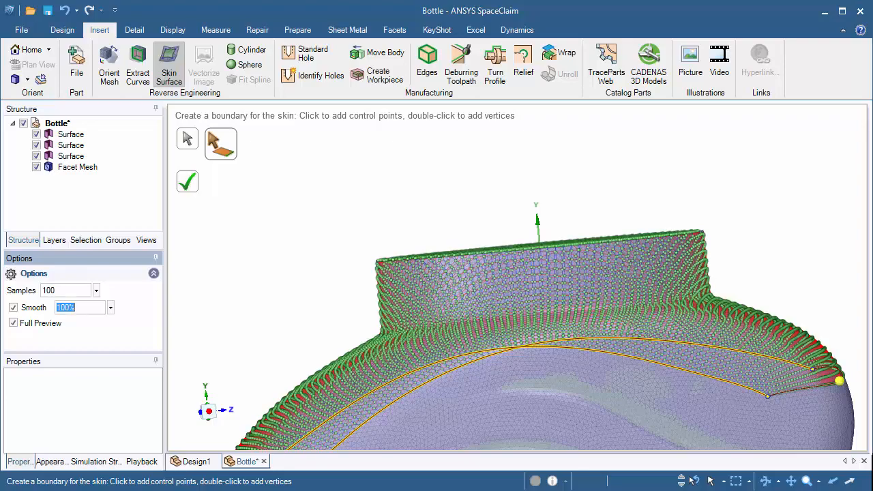
middle_click_drag(339, 341, 401, 305)
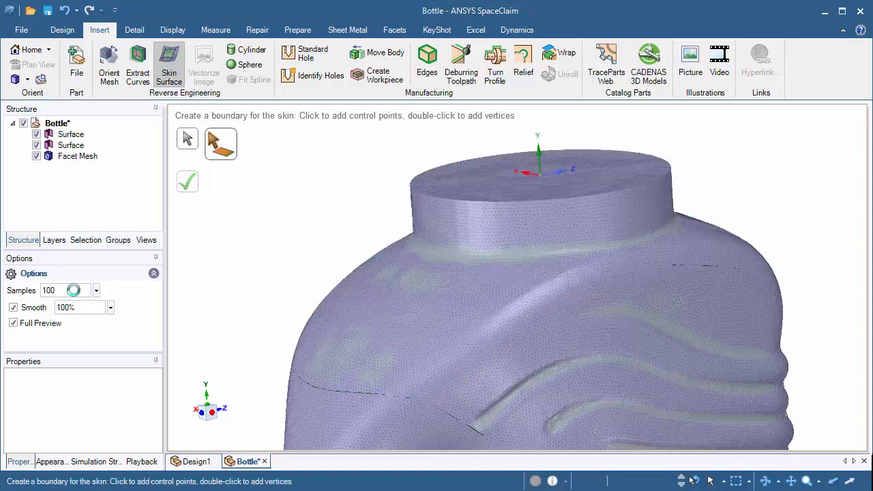
Inspect the neck surface with the facet mesh temporarily hidden, and set the samples to 30 for the next skin
left_click(36, 156)
mouse_move(339, 237)
middle_mouse_down()
mouse_move(445, 234)
mouse_move(455, 195)
mouse_move(421, 178)
mouse_move(298, 195)
mouse_move(299, 225)
mouse_move(260, 236)
mouse_move(311, 249)
mouse_move(303, 254)
middle_mouse_up()
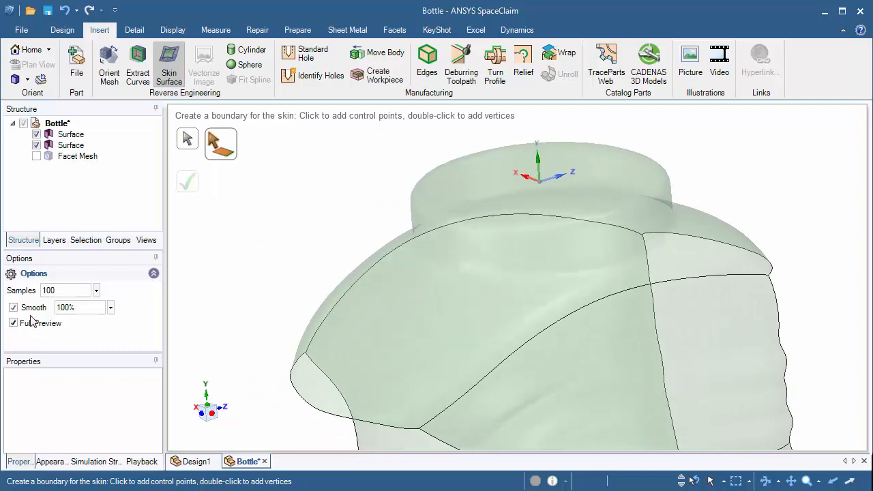
left_click(62, 292)
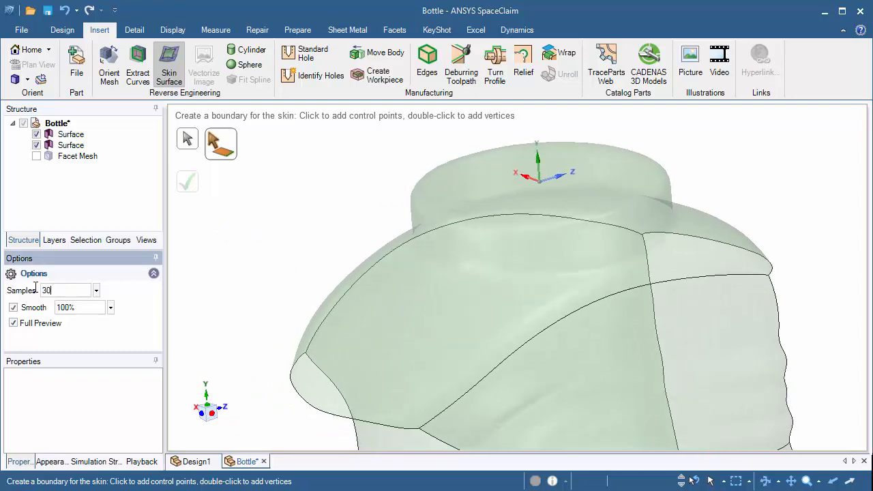
left_click(36, 156)
middle_click_drag(310, 207, 340, 157)
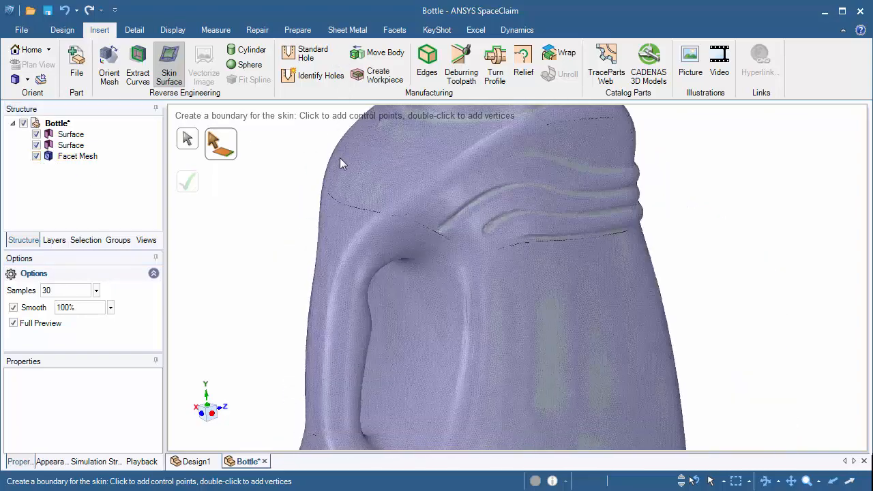